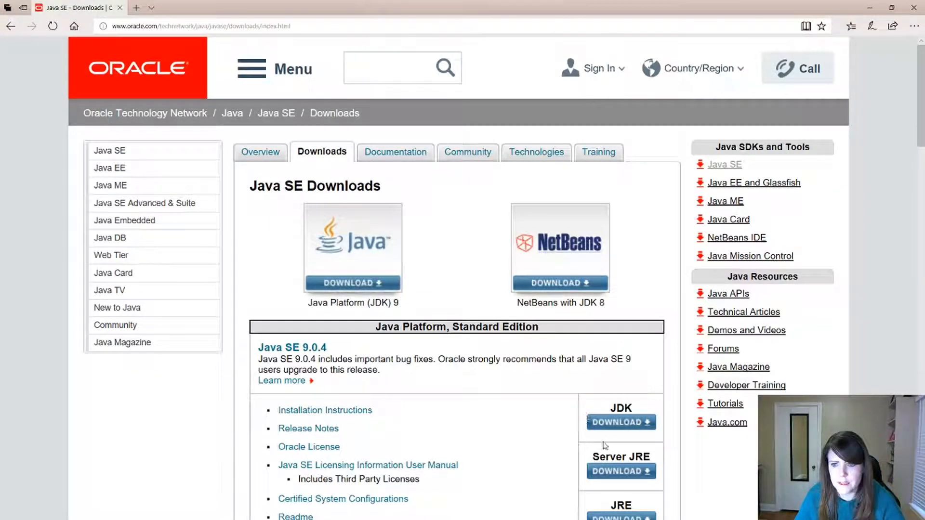
Accept the Java SE Development Kit 9.0.4 license agreement and download the Windows installer, jdk-9.0.4_windows-x64_bin.exe
{"action": "left_click", "coordinate": [623, 424]}
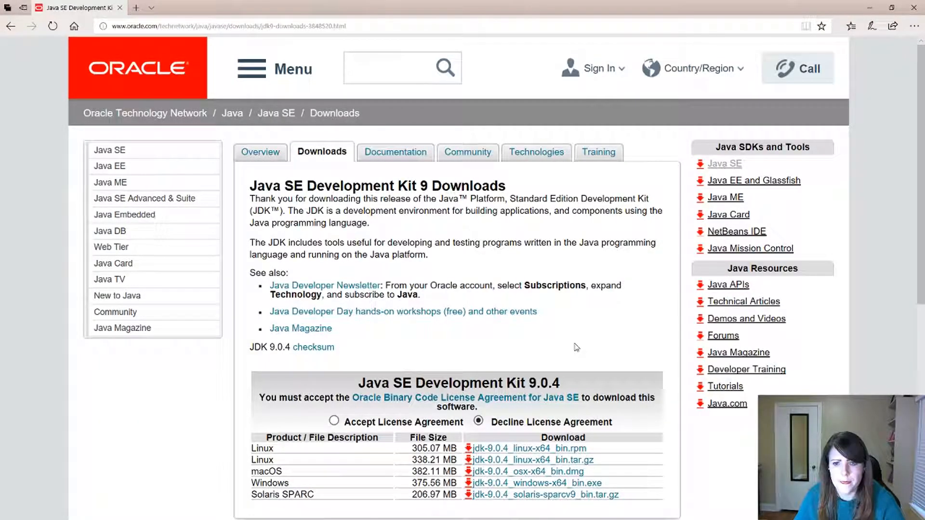
{"action": "scroll", "coordinate": [576, 344], "scroll_direction": "down", "scroll_amount": 2}
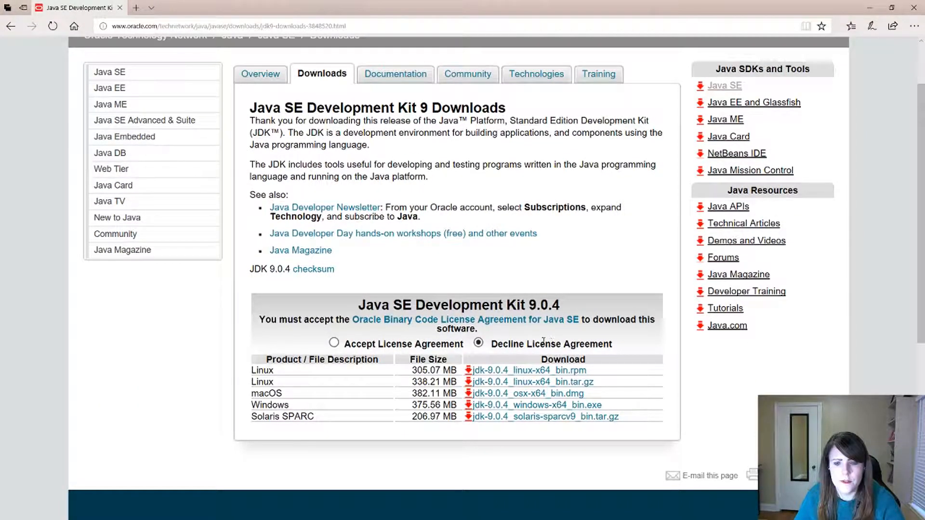
{"action": "left_click", "coordinate": [333, 343]}
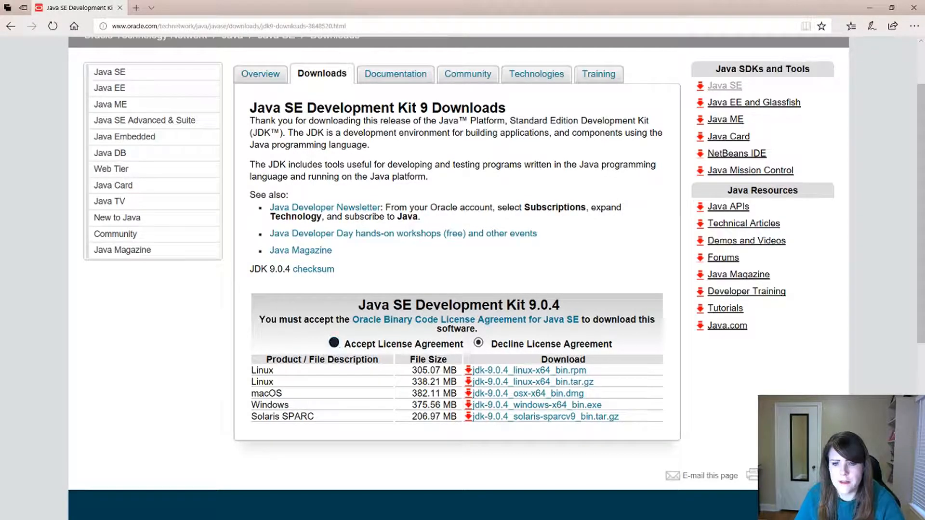
{"action": "left_click", "coordinate": [469, 410]}
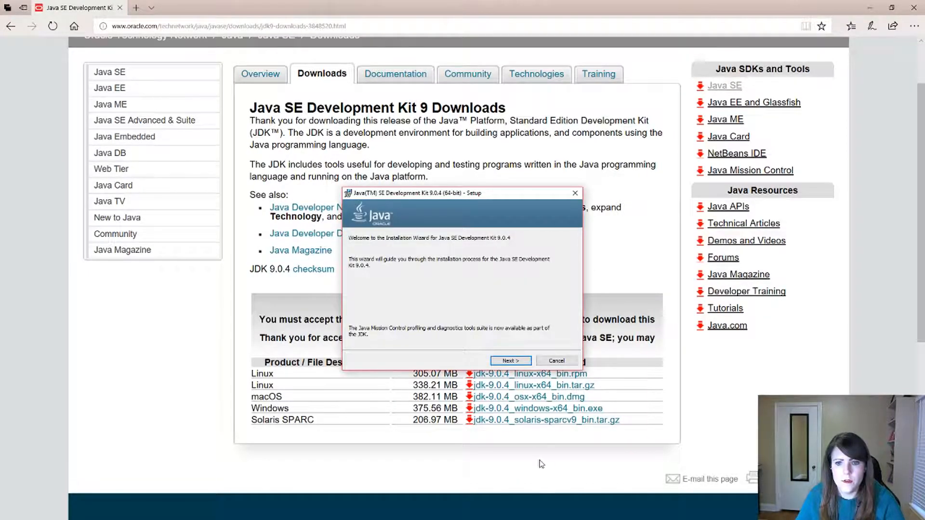
Install the JDK and the JRE with the default features and the default installation folders
{"action": "left_click", "coordinate": [515, 361]}
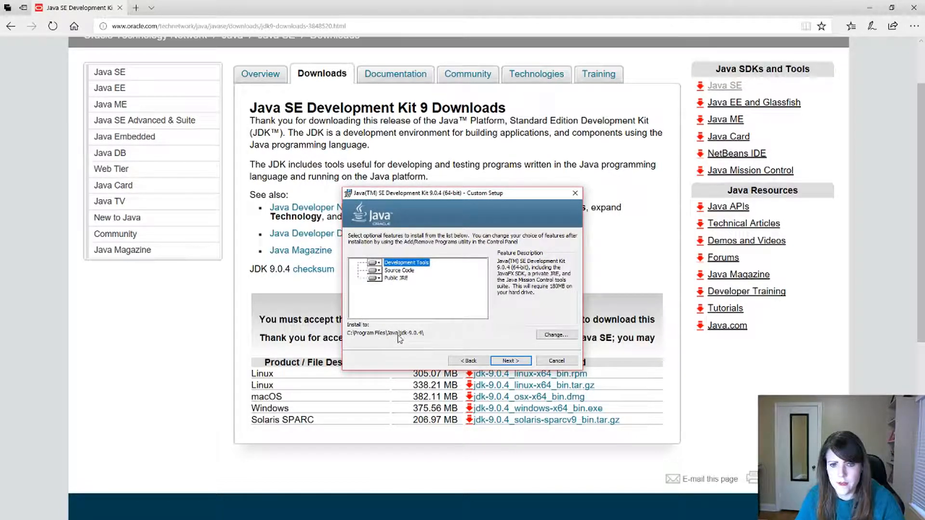
{"action": "left_click", "coordinate": [509, 362]}
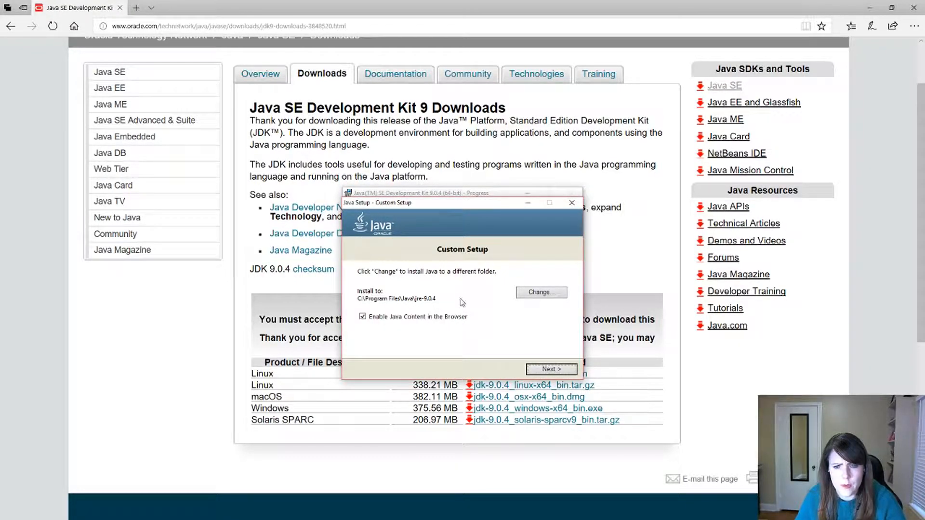
{"action": "left_click", "coordinate": [549, 368]}
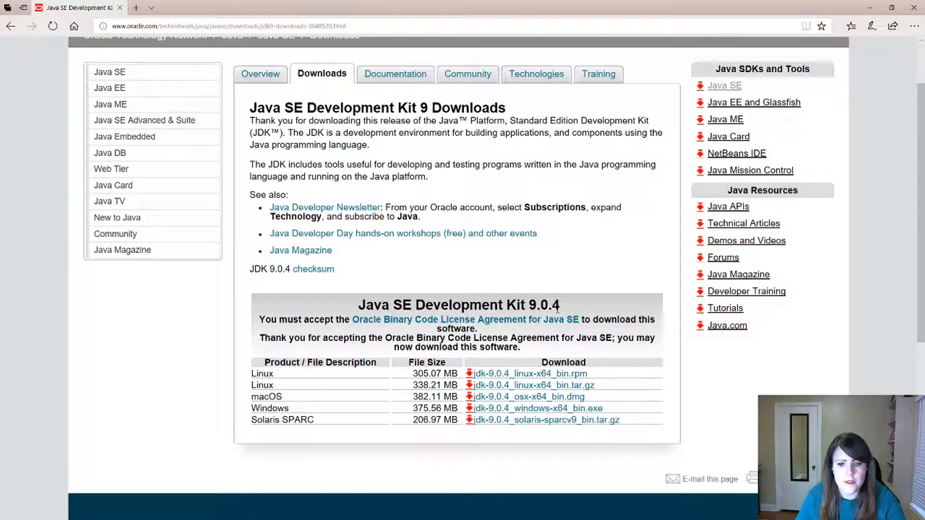
Switch to PowerPoint and copy the Eclipse IDE for Java Developers link from the Technology – Part One slide
{"action": "key", "text": "alt+Tab"}
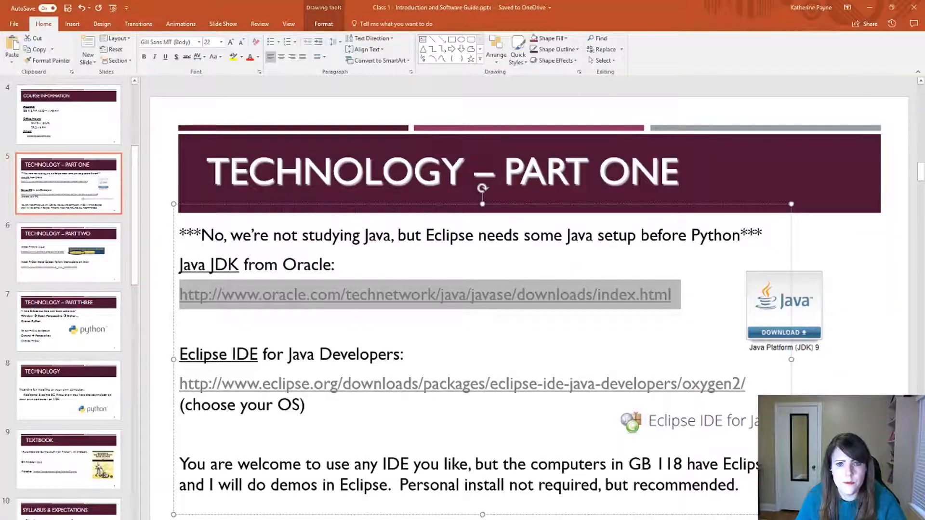
{"action": "left_click_drag", "start_coordinate": [748, 384], "coordinate": [180, 391]}
{"action": "key", "text": "ctrl+c"}
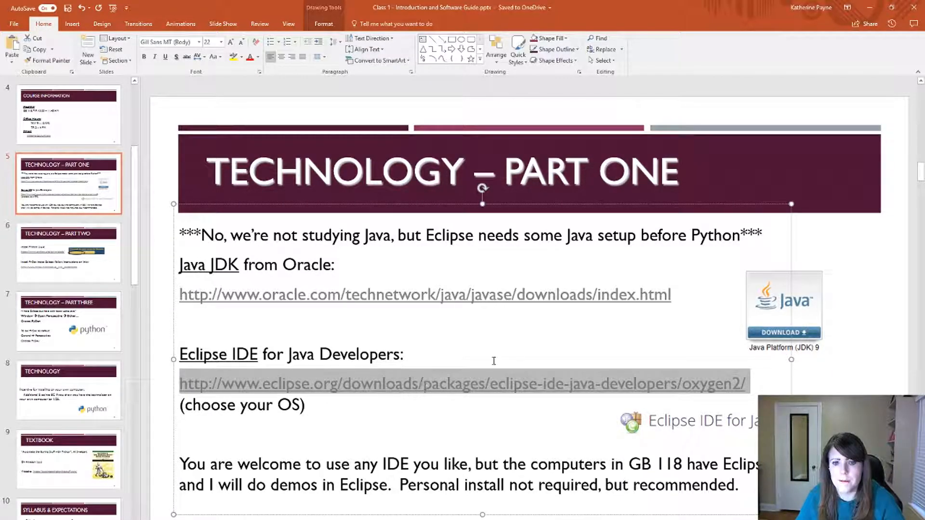
Open the copied Eclipse link in a new tab in Edge and download the Windows 64-bit package
{"action": "left_click", "coordinate": [869, 7]}
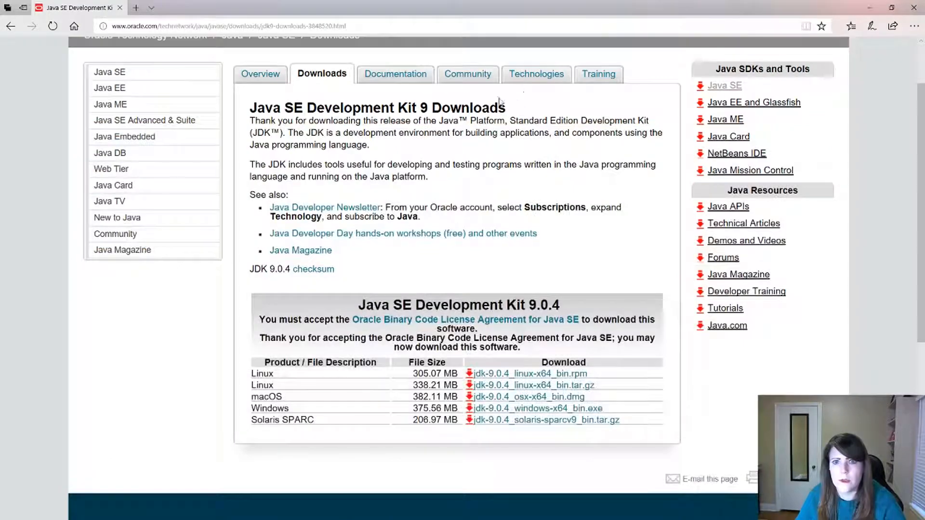
{"action": "left_click", "coordinate": [144, 8]}
{"action": "key", "text": "ctrl+v"}
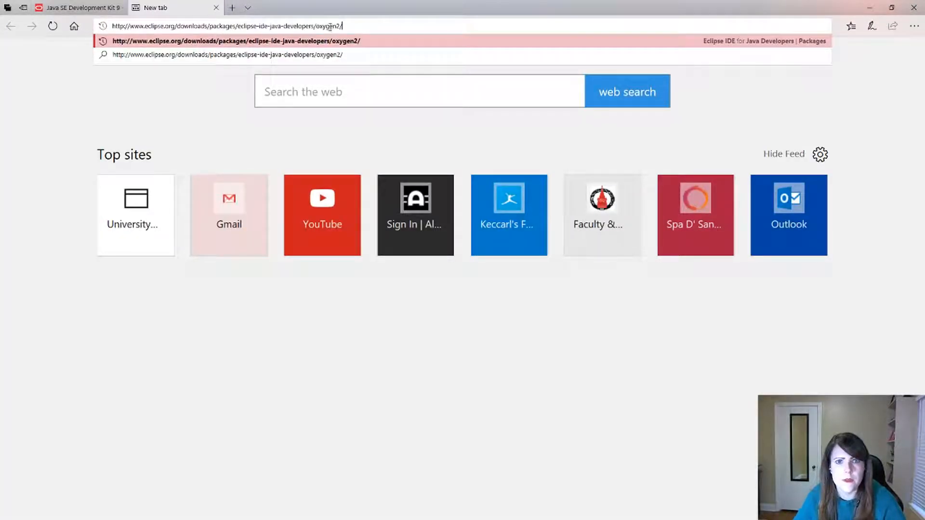
{"action": "key", "text": "Return"}
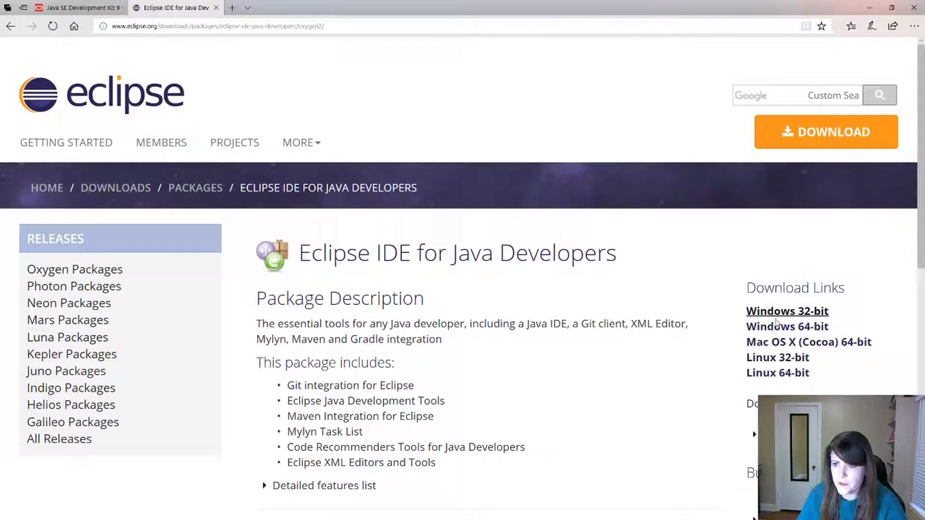
{"action": "left_click", "coordinate": [787, 327]}
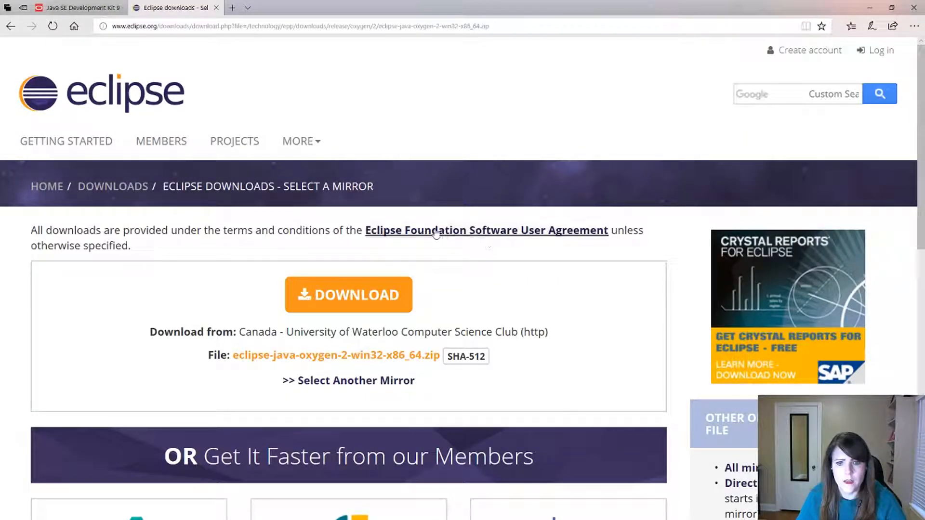
{"action": "left_click", "coordinate": [334, 309]}
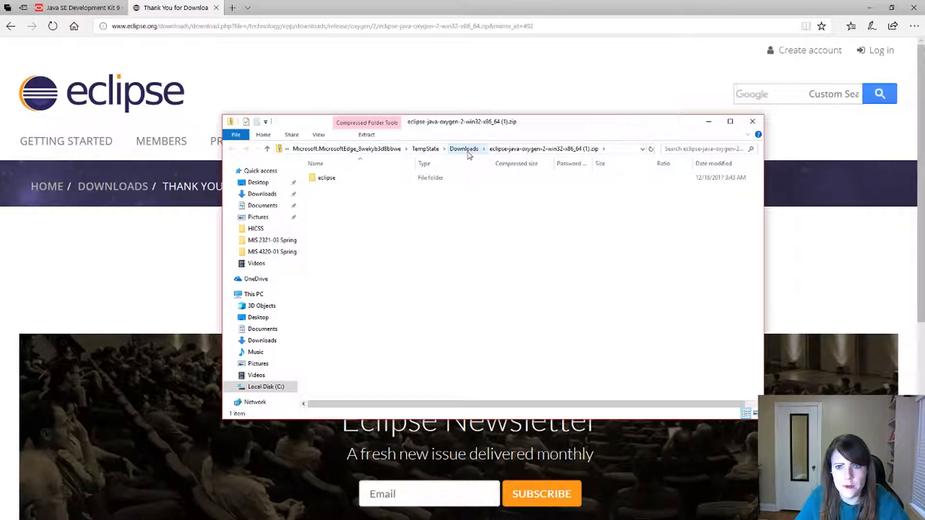
In the Downloads folder, delete the duplicate "(1)" Eclipse zip, the previously extracted Eclipse folder and the duplicate "(1)" JDK installer
{"action": "left_click", "coordinate": [465, 150]}
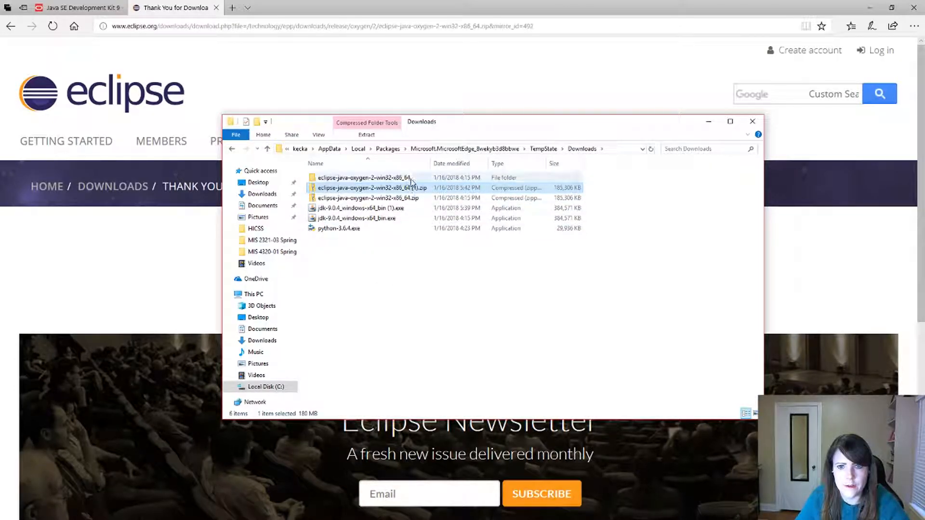
{"action": "key", "text": "Delete"}
{"action": "key", "text": "Up"}
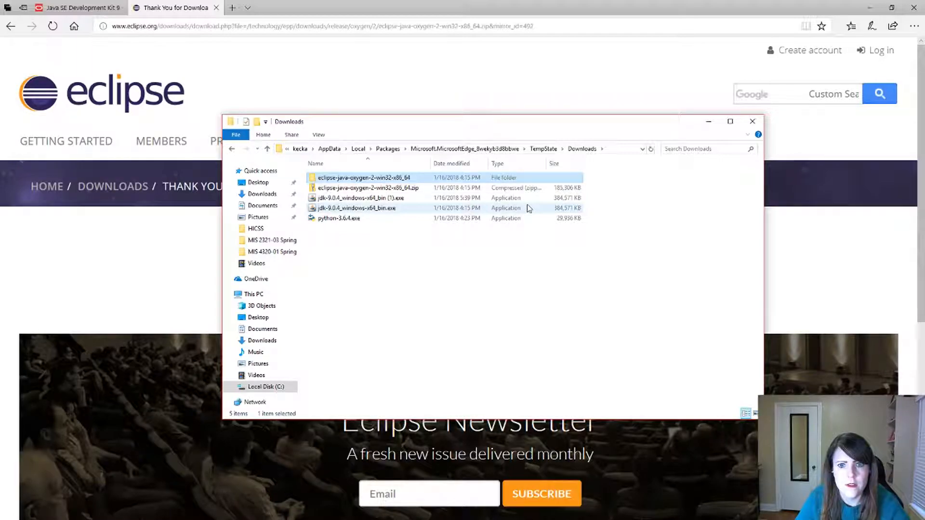
{"action": "key", "text": "Delete"}
{"action": "left_click", "coordinate": [438, 189]}
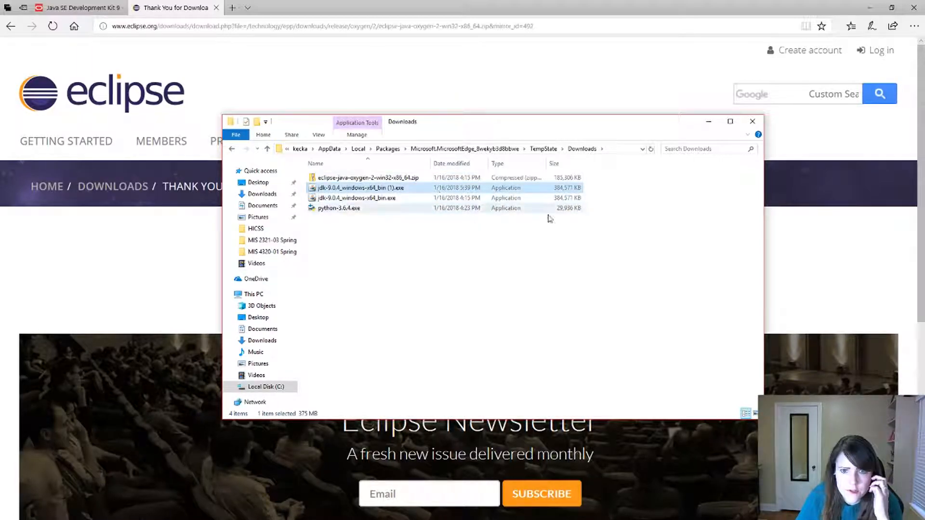
{"action": "key", "text": "Delete"}
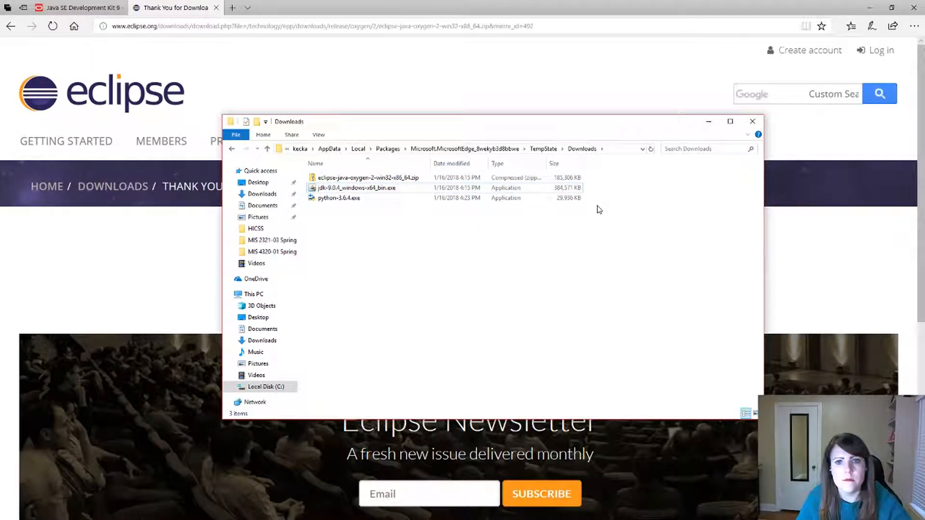
Start extracting eclipse-java-oxygen-2-win32-x86_64.zip and browse to Program Files on the C: drive for the destination
{"action": "left_click", "coordinate": [343, 180]}
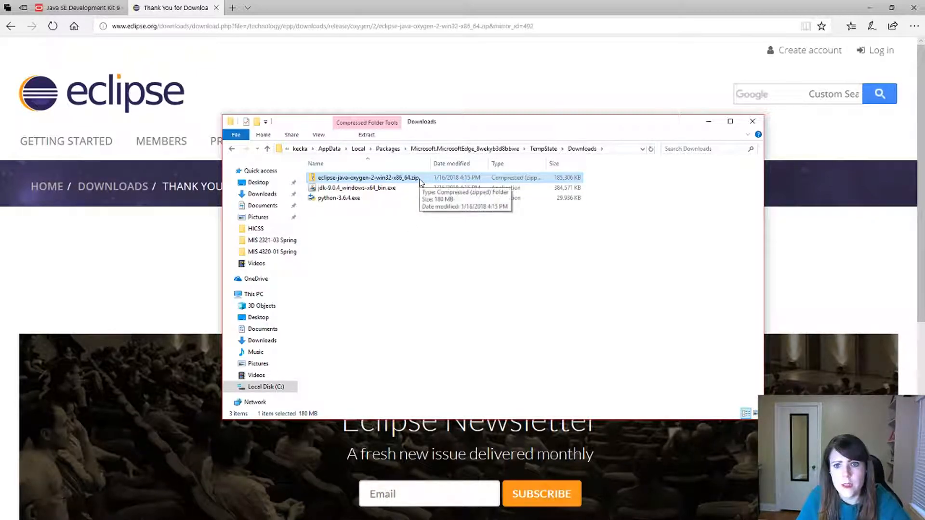
{"action": "double_click", "coordinate": [420, 179]}
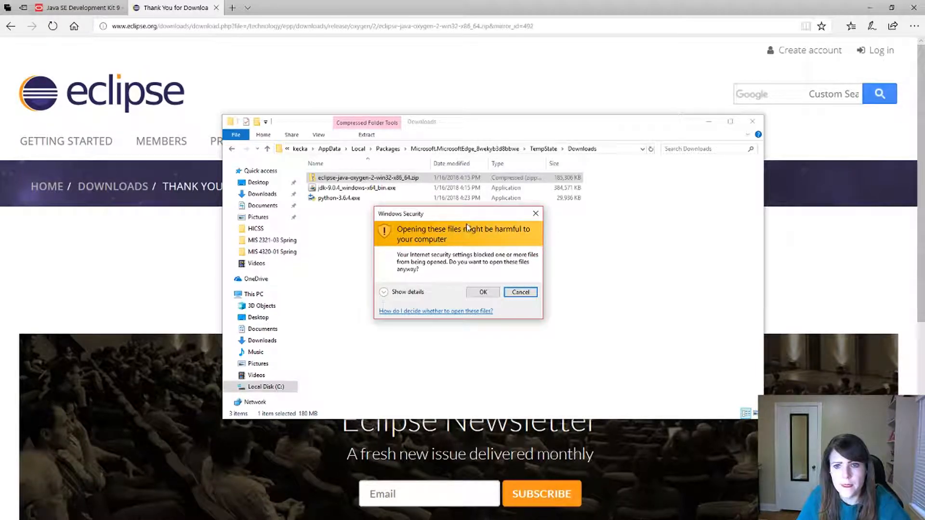
{"action": "left_click", "coordinate": [482, 292]}
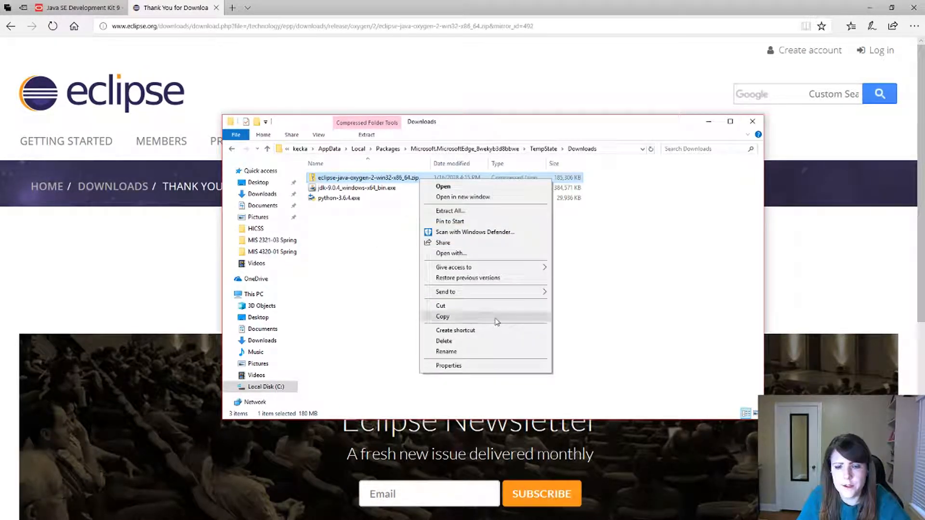
{"action": "left_click", "coordinate": [474, 212]}
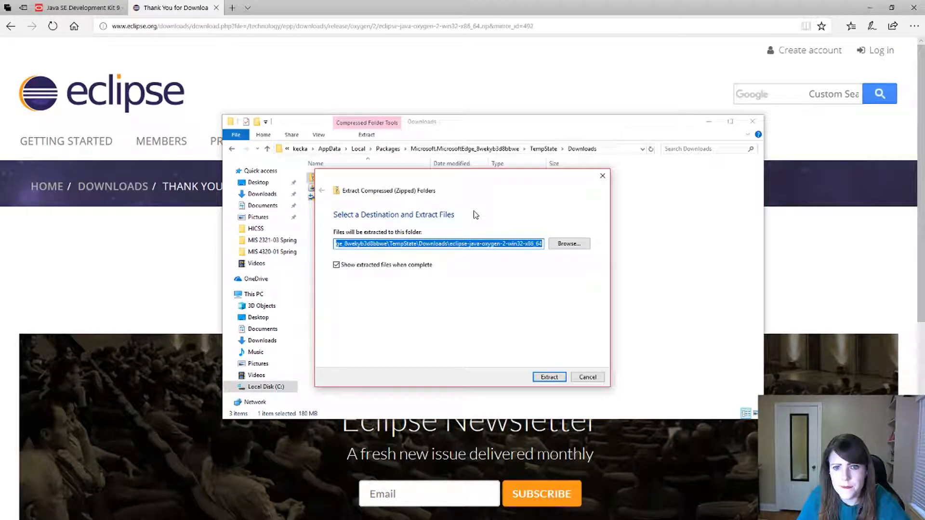
{"action": "left_click", "coordinate": [564, 244]}
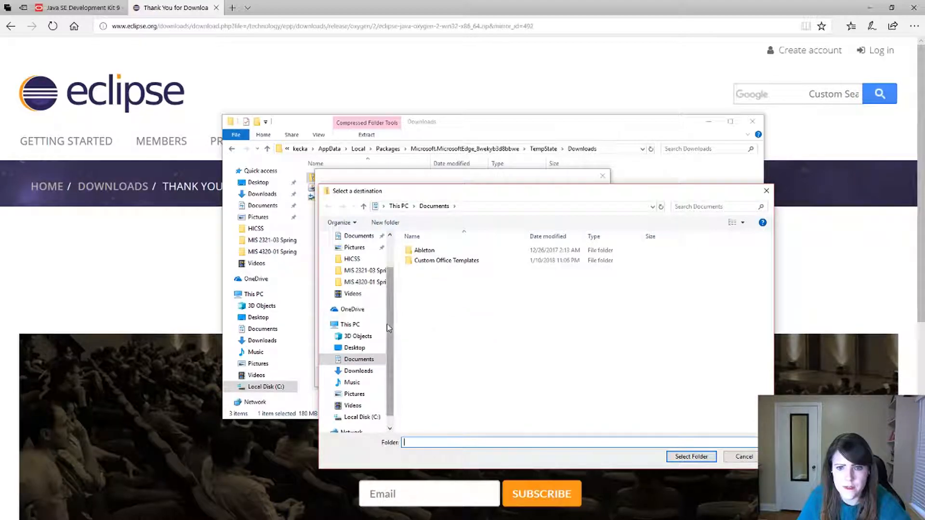
{"action": "left_click_drag", "start_coordinate": [391, 328], "coordinate": [400, 352]}
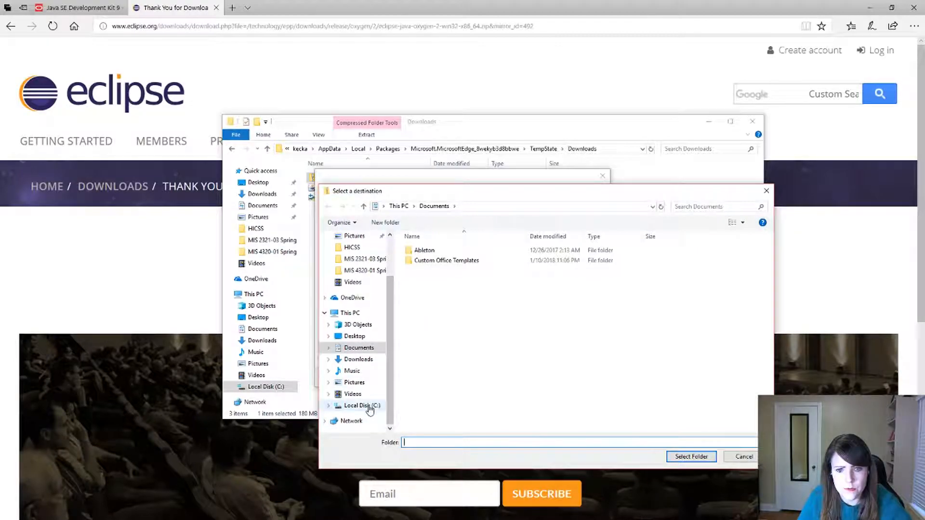
{"action": "left_click", "coordinate": [360, 405]}
{"action": "double_click", "coordinate": [456, 261]}
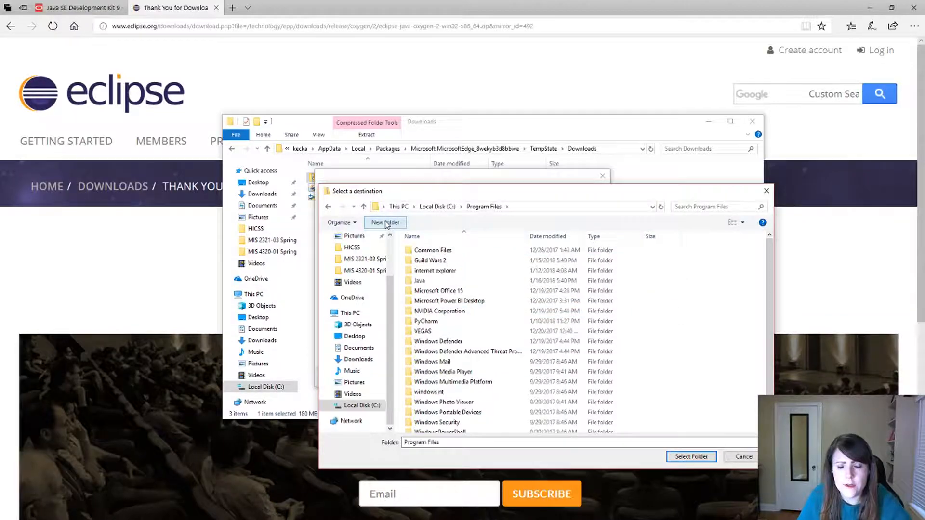
Create a folder named eclipse in Program Files and extract the archive into it, granting administrator permission
{"action": "key", "text": "Return"}
{"action": "left_click", "coordinate": [461, 323]}
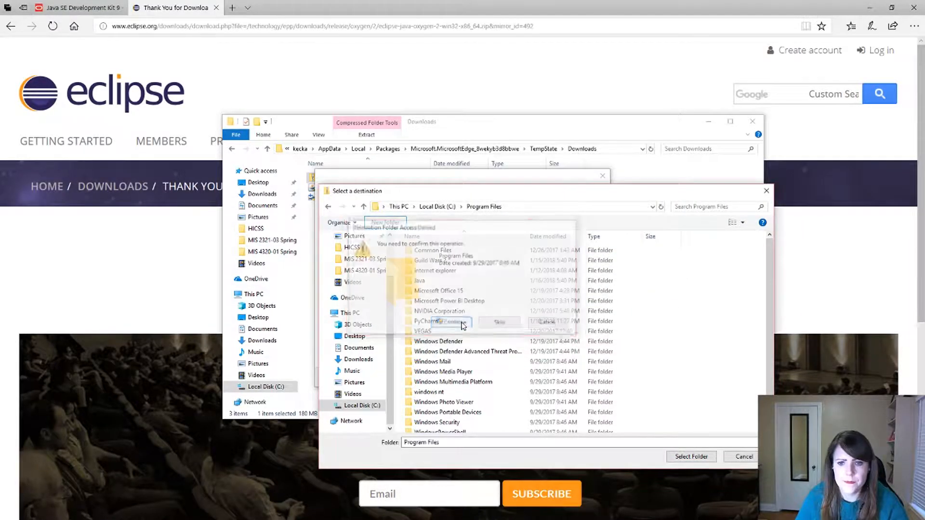
{"action": "type", "text": "eclips"}
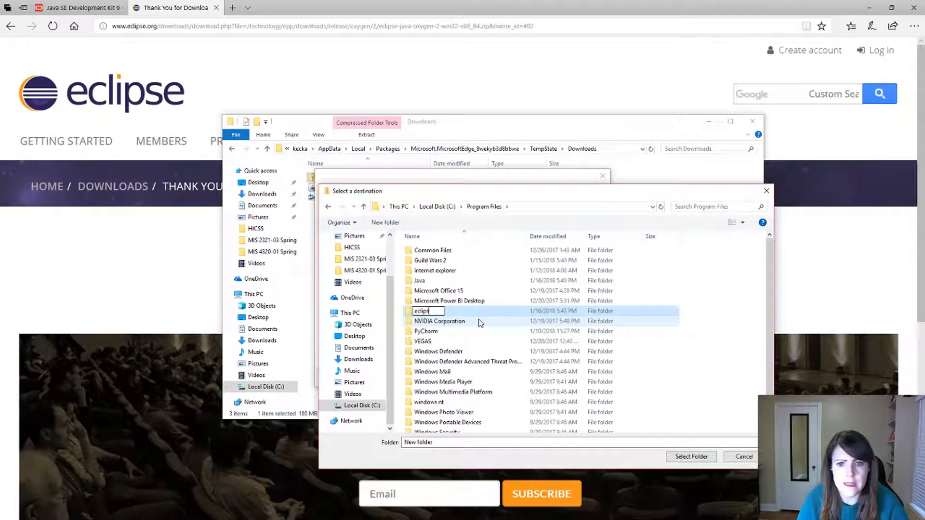
{"action": "key", "text": "Return"}
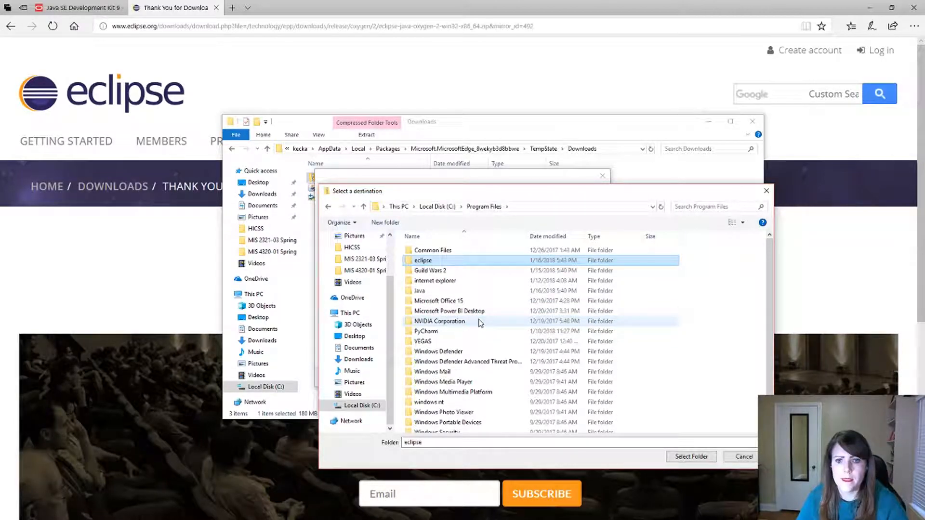
{"action": "key", "text": "Return"}
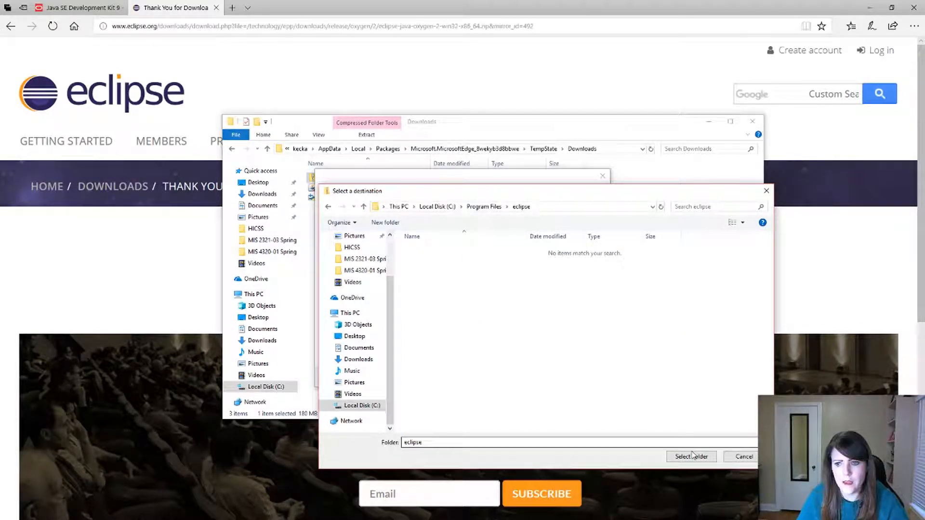
{"action": "left_click", "coordinate": [691, 456]}
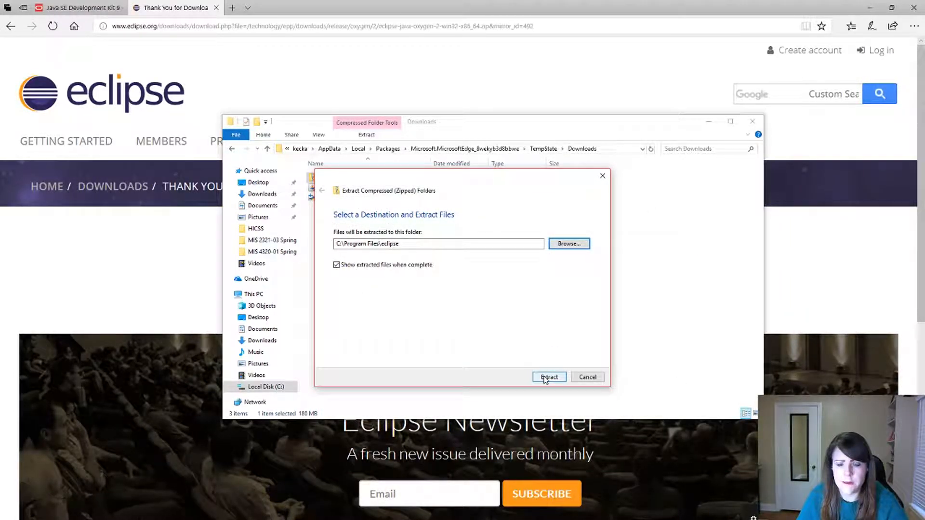
{"action": "left_click", "coordinate": [544, 378]}
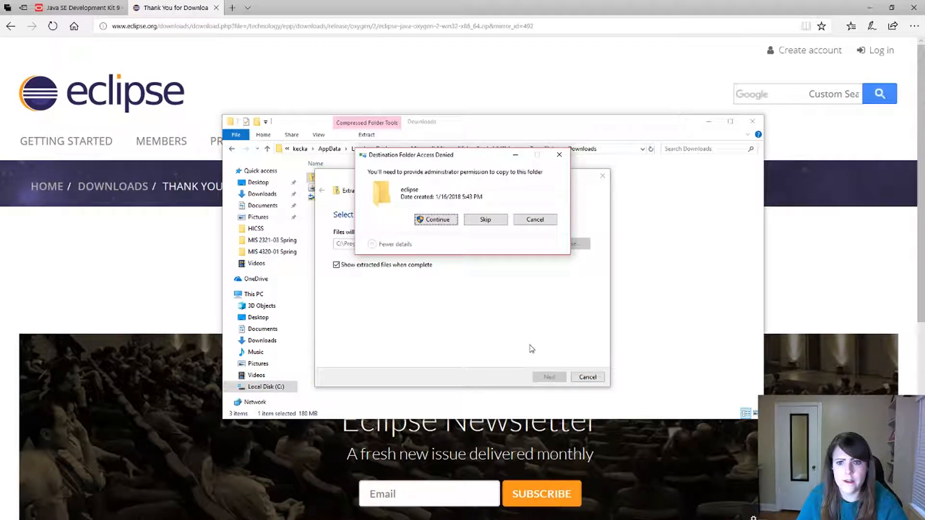
{"action": "left_click", "coordinate": [435, 219]}
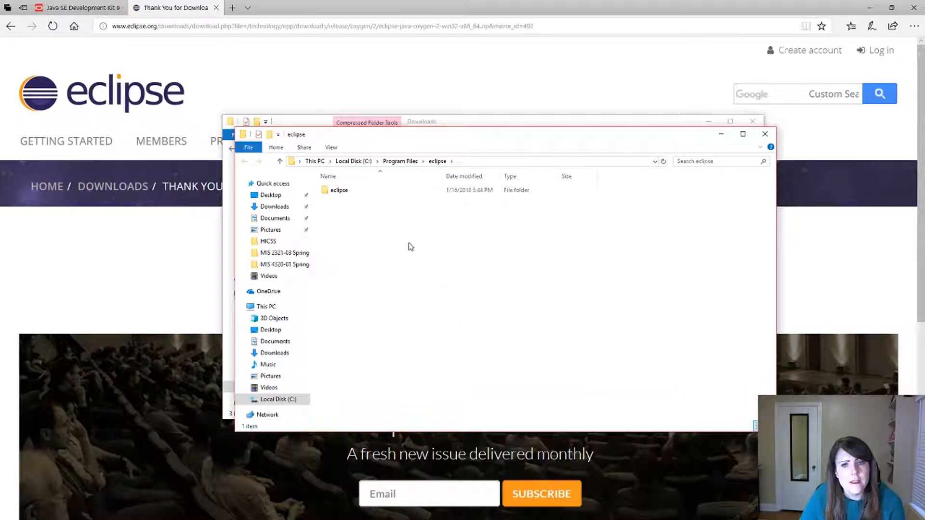
Launch eclipse.exe from the extracted eclipse folder
{"action": "double_click", "coordinate": [339, 191]}
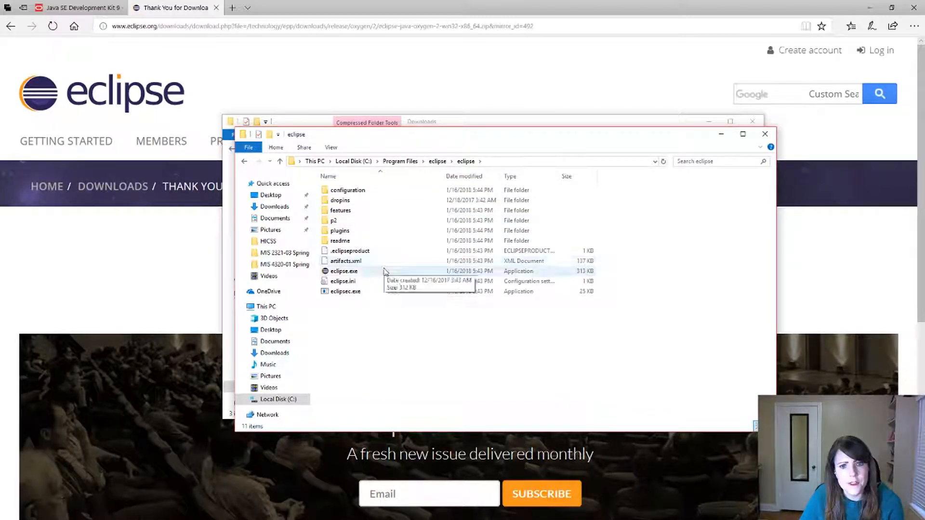
{"action": "left_click", "coordinate": [380, 271]}
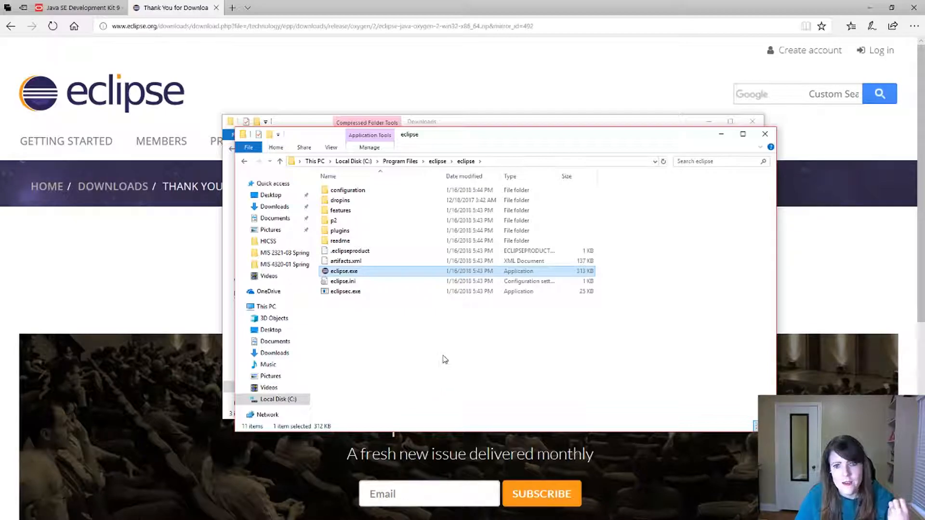
{"action": "double_click", "coordinate": [407, 272]}
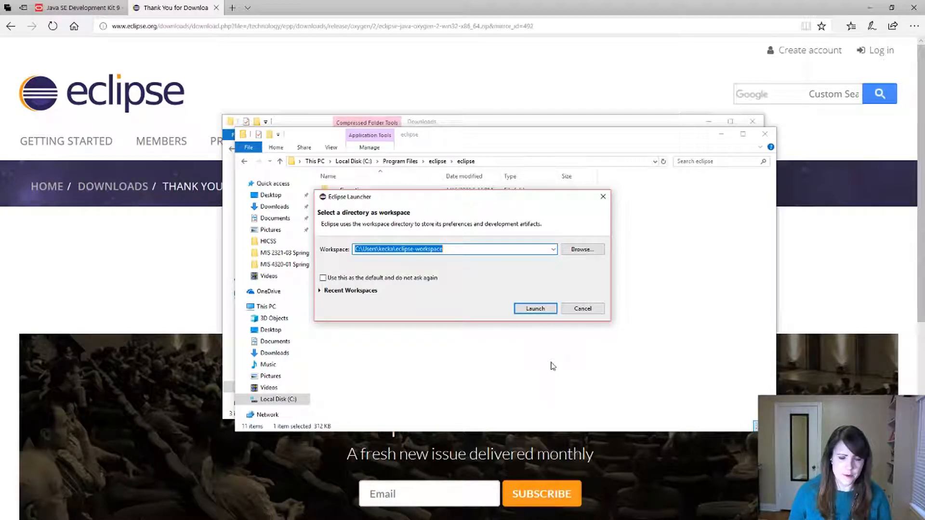
Launch Eclipse with the proposed eclipse-workspace directory as the workspace
{"action": "left_click", "coordinate": [540, 311]}
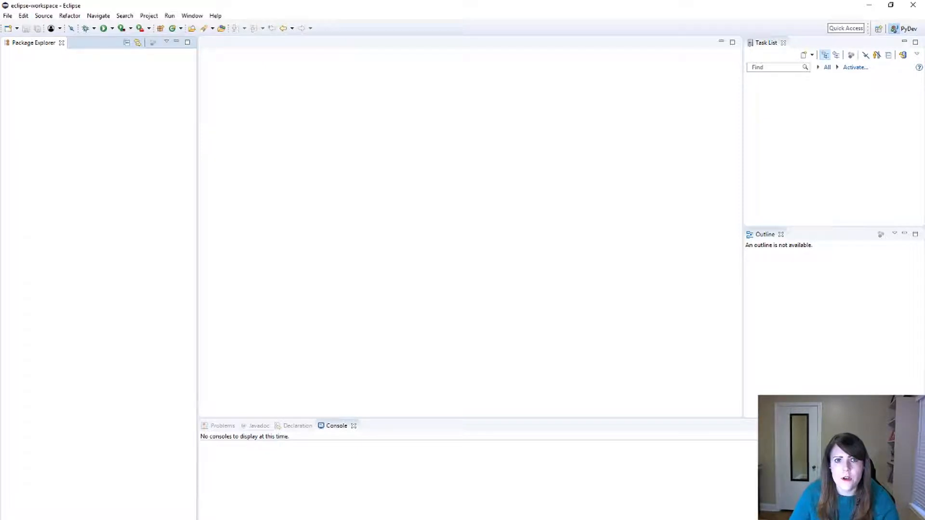
Switch to the PowerPoint presentation and view slide 6, Technology – Part Two, for the Python and PyDev installation links
{"action": "key", "text": "alt+Tab"}
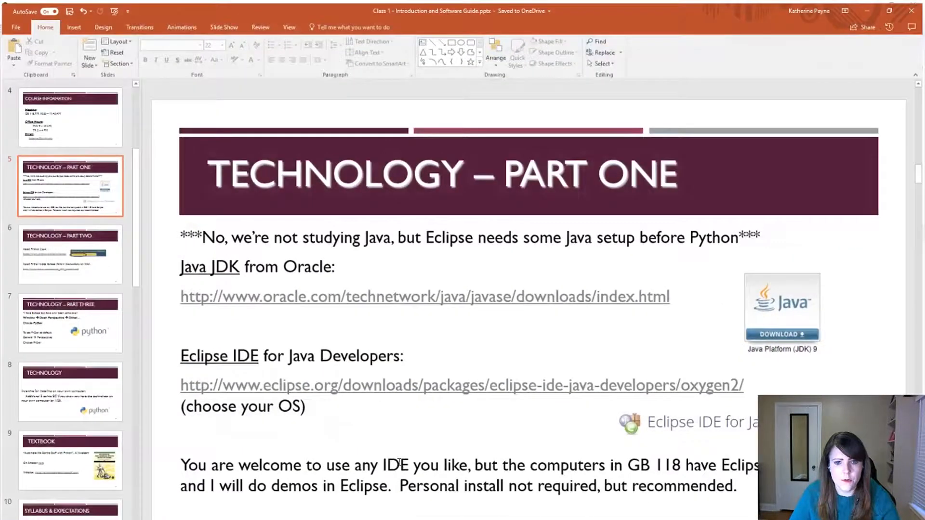
{"action": "left_click", "coordinate": [92, 264]}
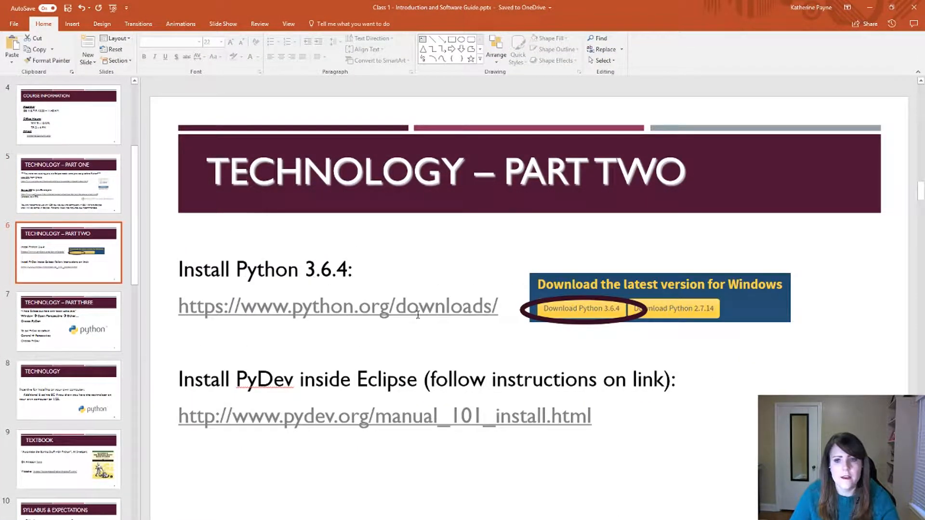
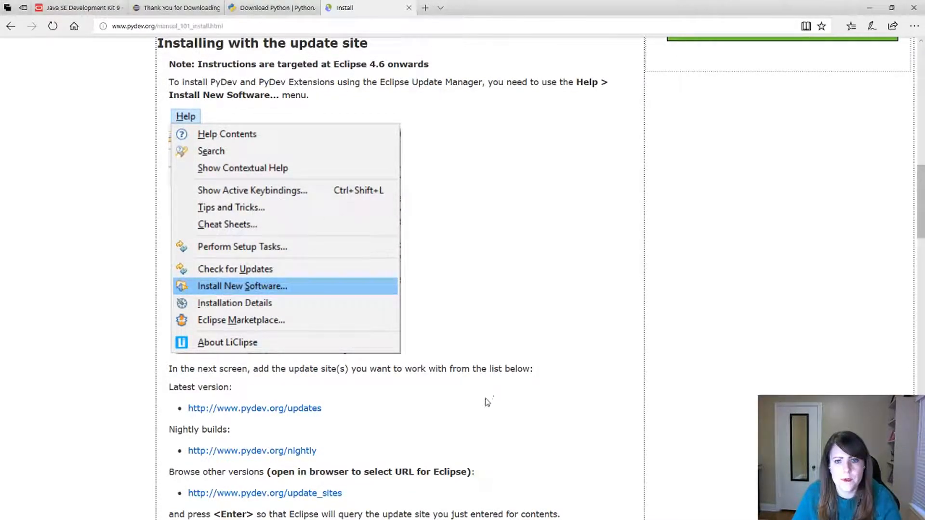
{"action": "key", "text": "alt+Tab"}
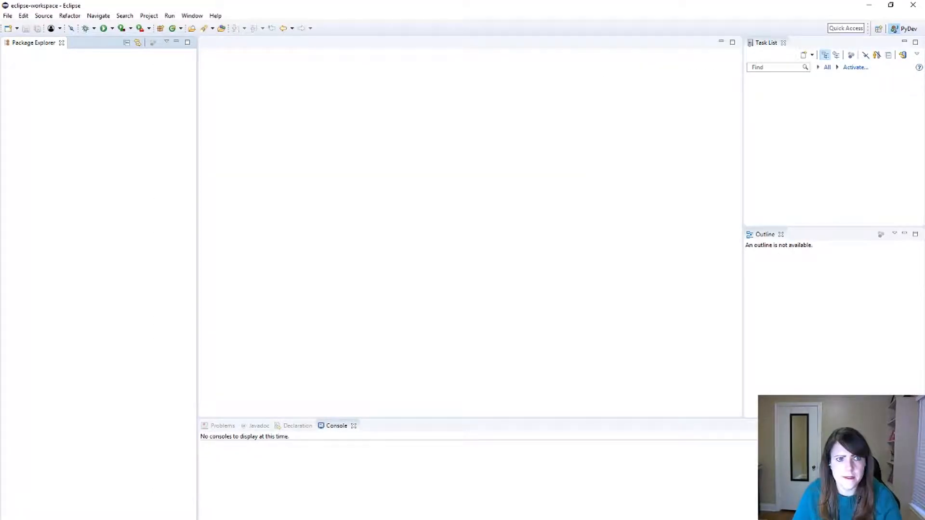
{"action": "left_click", "coordinate": [216, 16]}
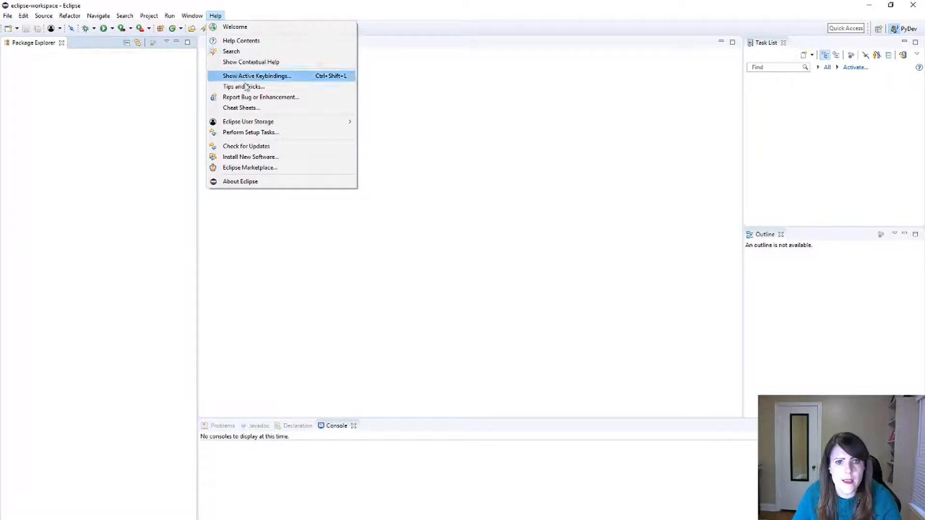
{"action": "left_click", "coordinate": [268, 162]}
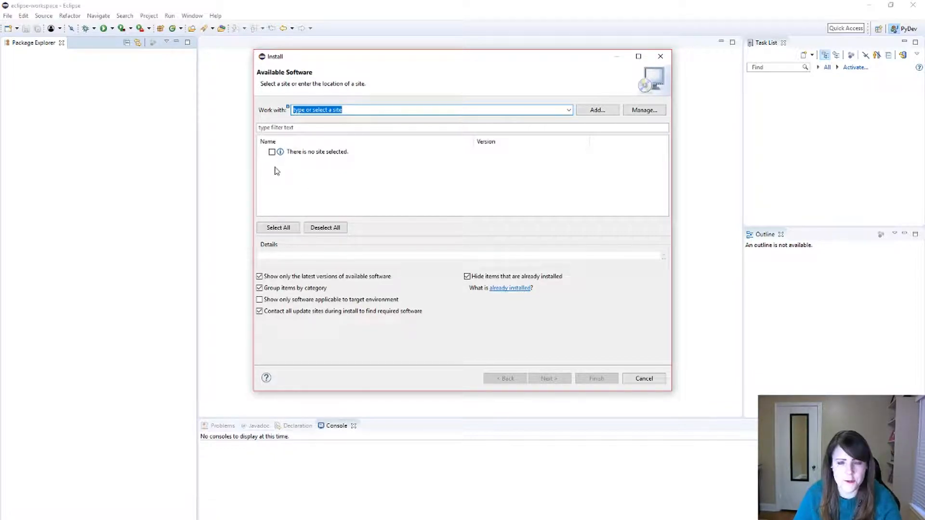
{"action": "type", "text": "http://pydev.org/updates"}
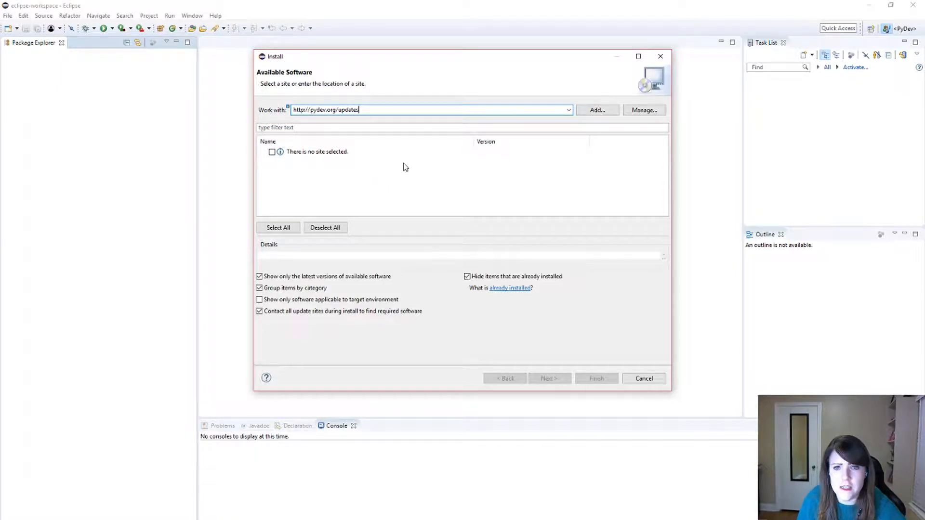
{"action": "left_click", "coordinate": [606, 114]}
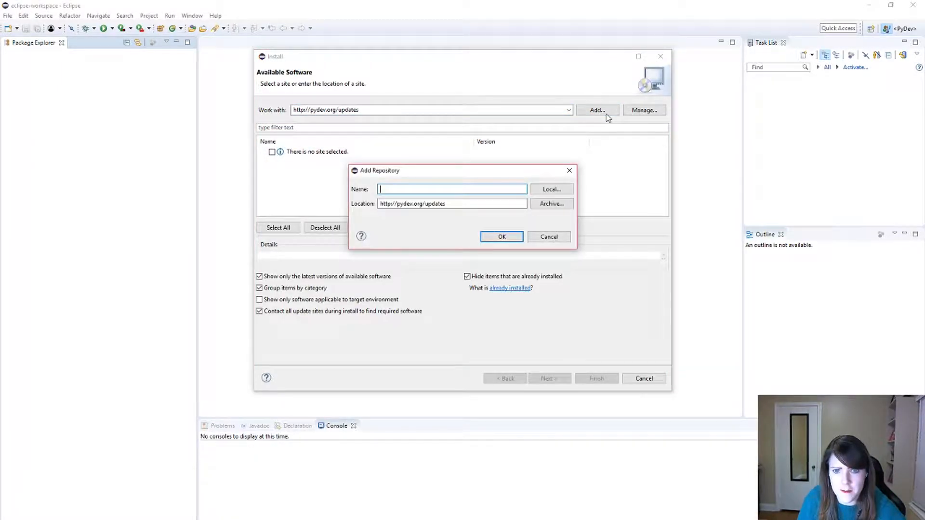
{"action": "type", "text": "Python"}
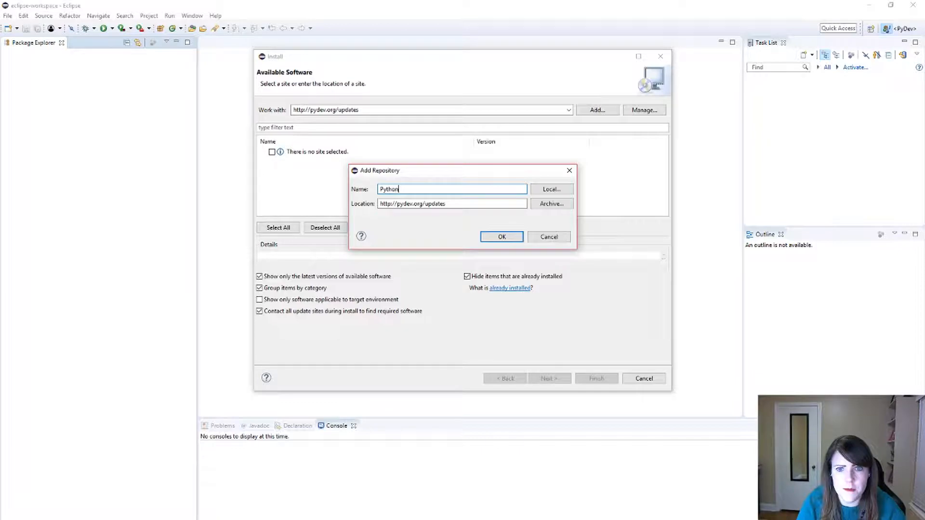
{"action": "left_click", "coordinate": [515, 239]}
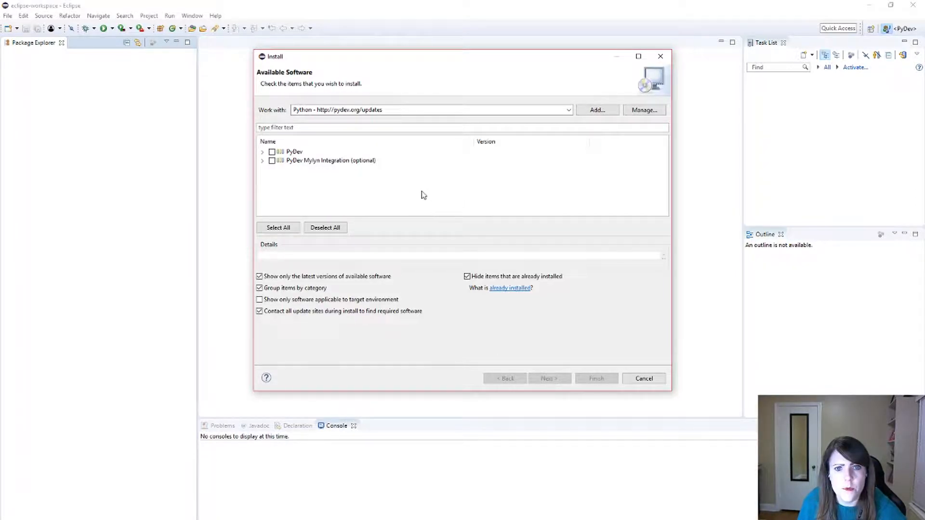
Select only PyDev for installation, accept the license agreements and start the install
{"action": "left_click", "coordinate": [271, 161]}
{"action": "left_click", "coordinate": [271, 152]}
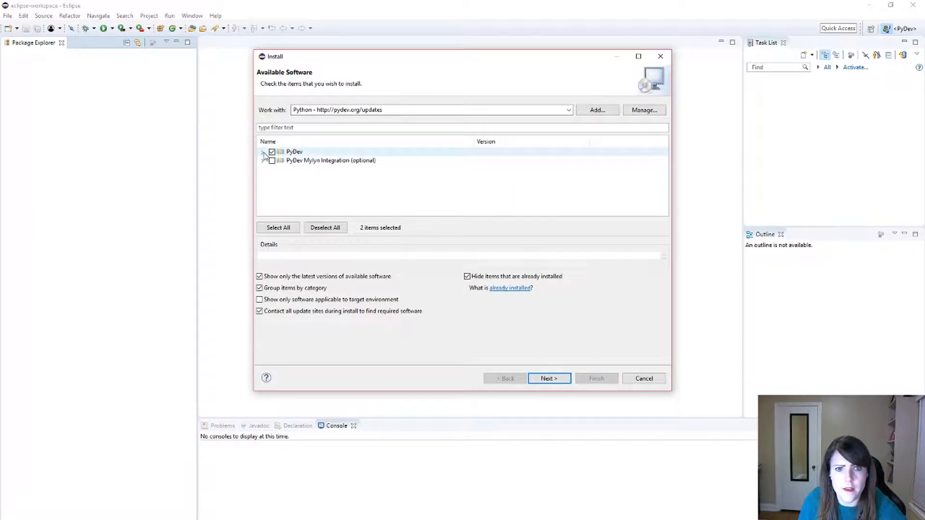
{"action": "left_click", "coordinate": [547, 378]}
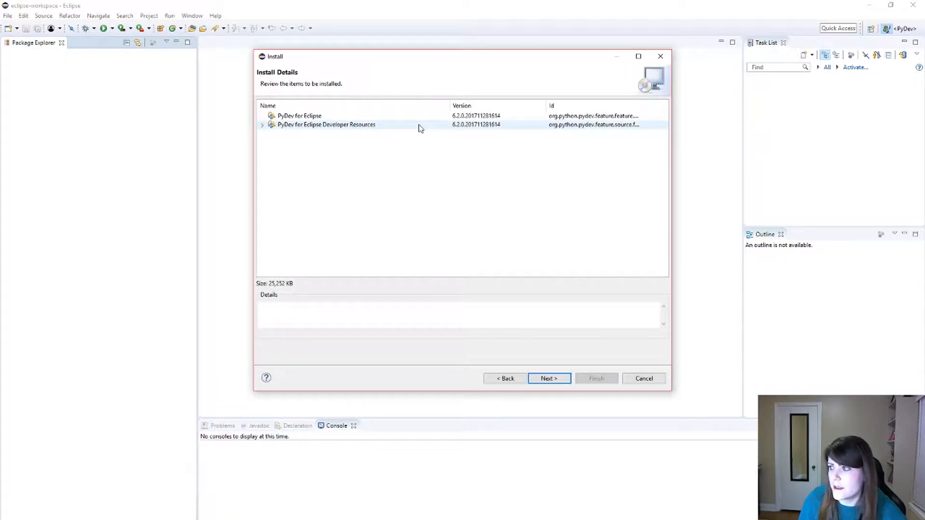
{"action": "left_click", "coordinate": [543, 380]}
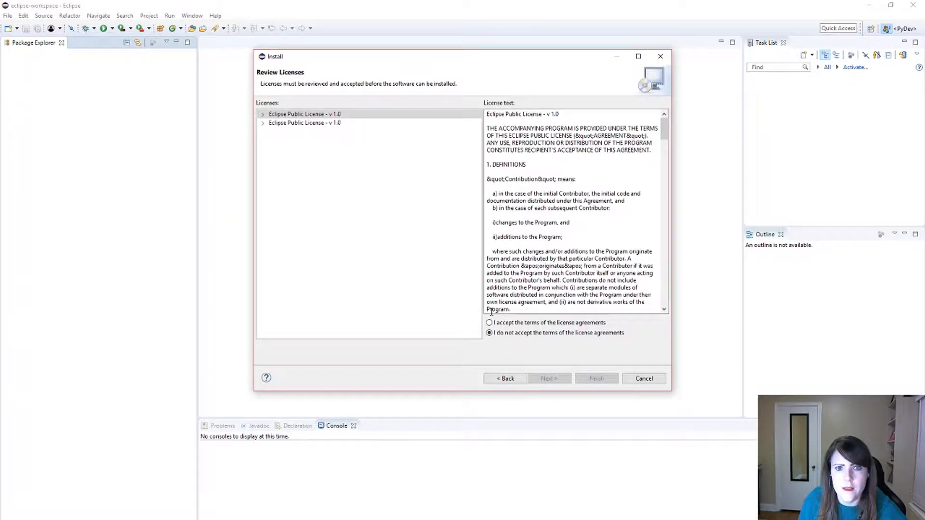
{"action": "left_click", "coordinate": [539, 323]}
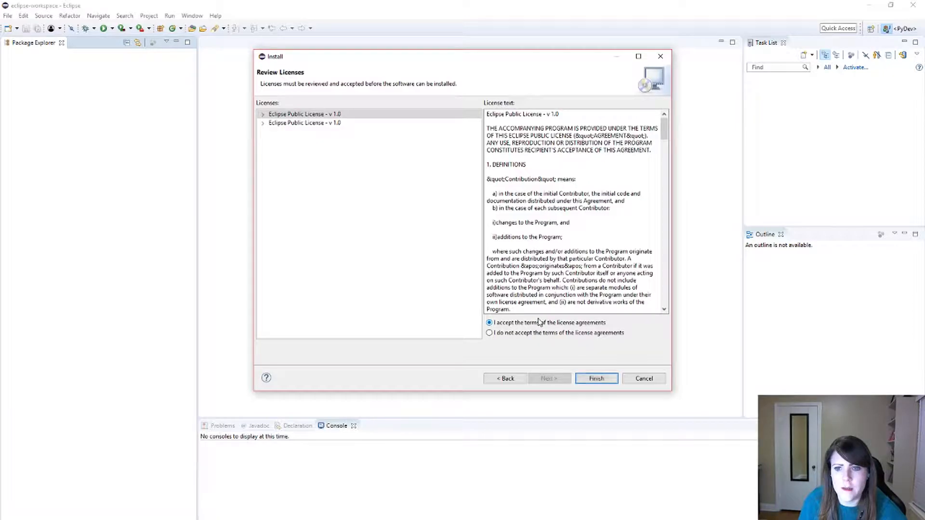
{"action": "left_click", "coordinate": [581, 377]}
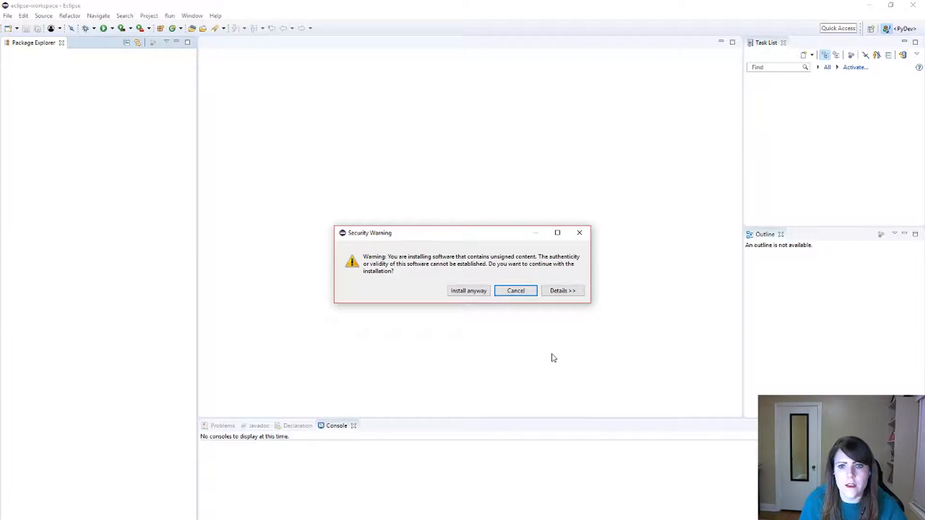
Allow the unsigned PyDev content to be installed and restart Eclipse
{"action": "left_click", "coordinate": [458, 291]}
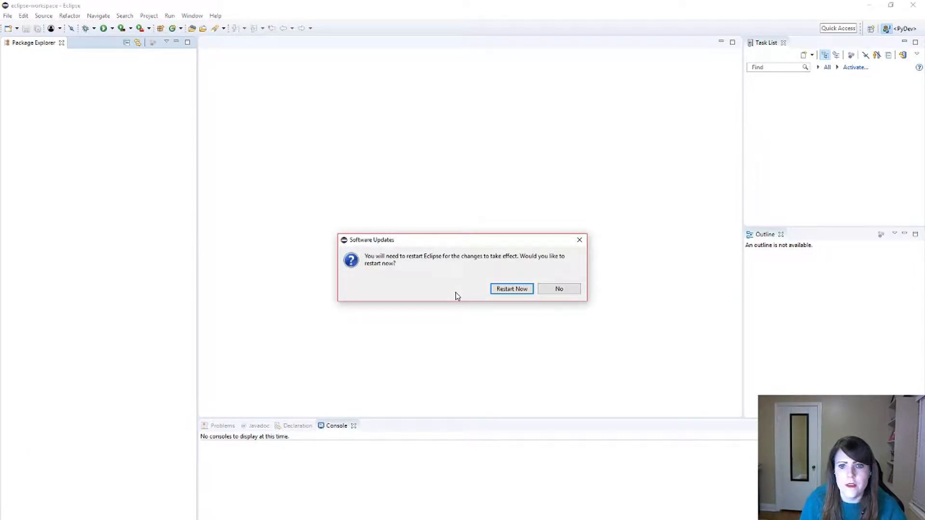
{"action": "left_click", "coordinate": [503, 288]}
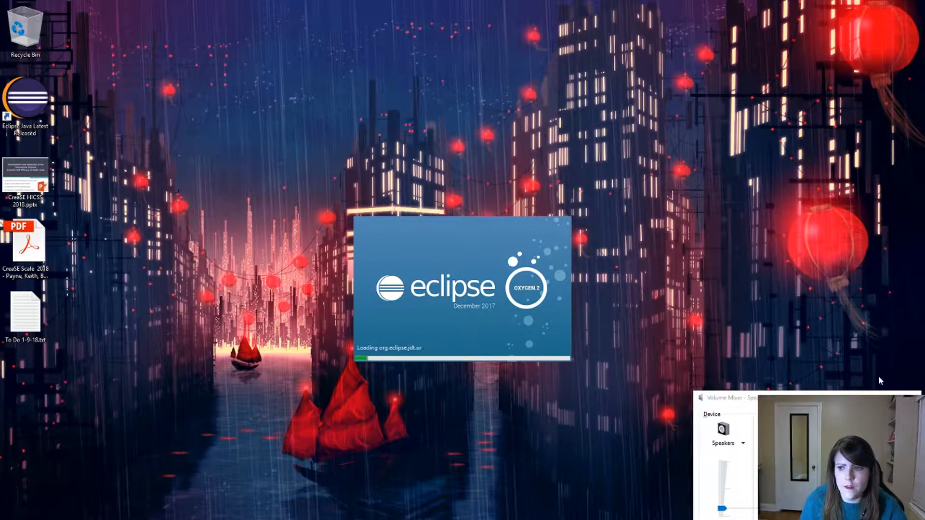
{"action": "left_click", "coordinate": [912, 396]}
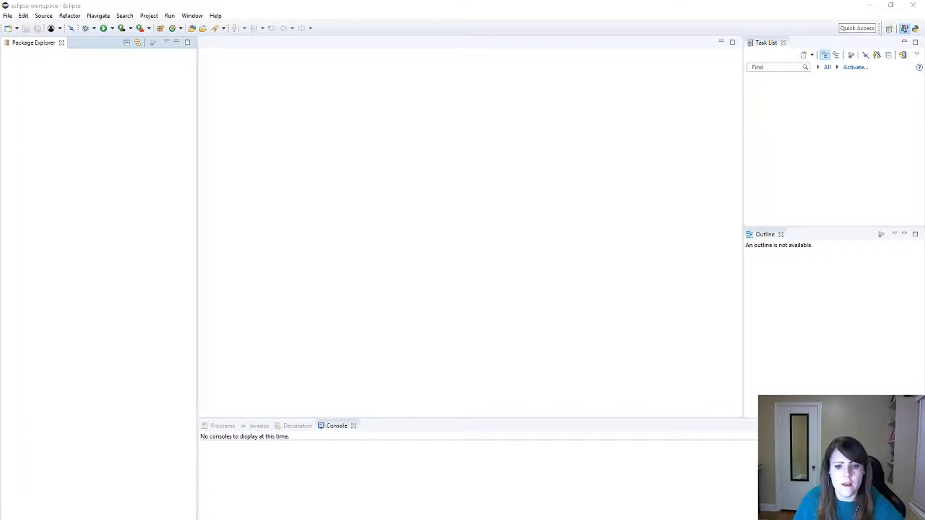
Consult the Technology – Part Three slide in PowerPoint, and open the PyDev perspective in Eclipse
{"action": "key", "text": "alt+Tab"}
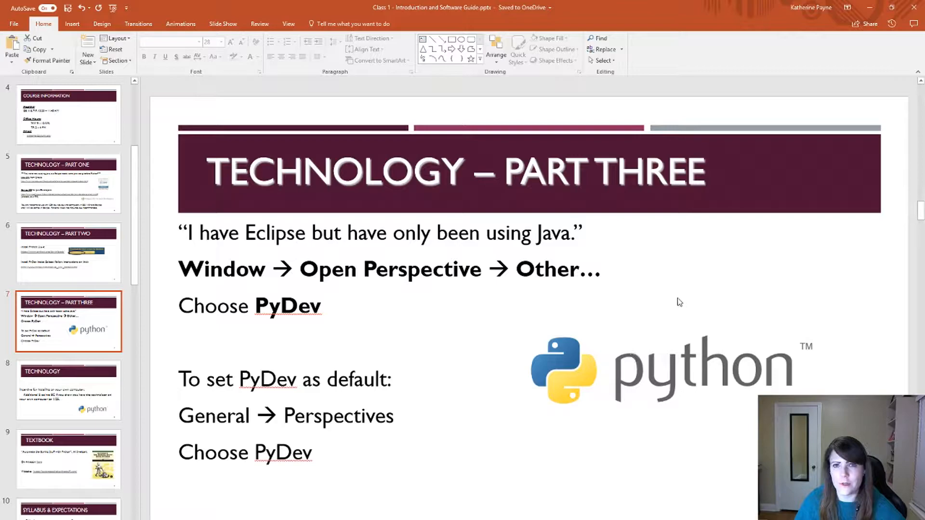
{"action": "left_click", "coordinate": [870, 8]}
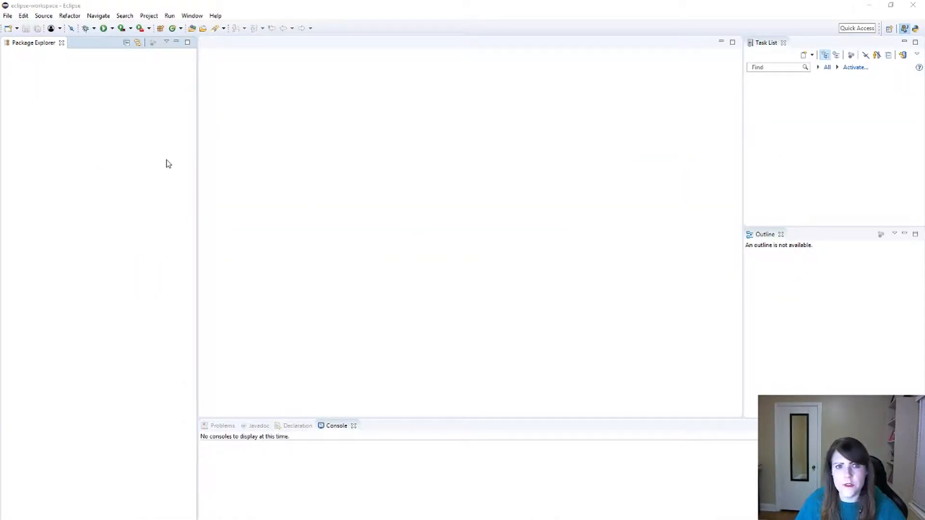
{"action": "left_click", "coordinate": [192, 17]}
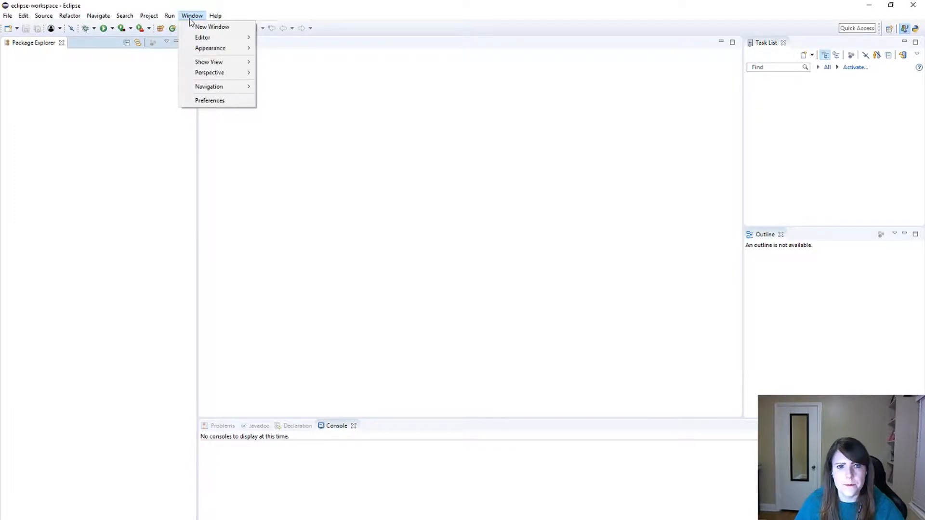
{"action": "mouse_move", "coordinate": [230, 79]}
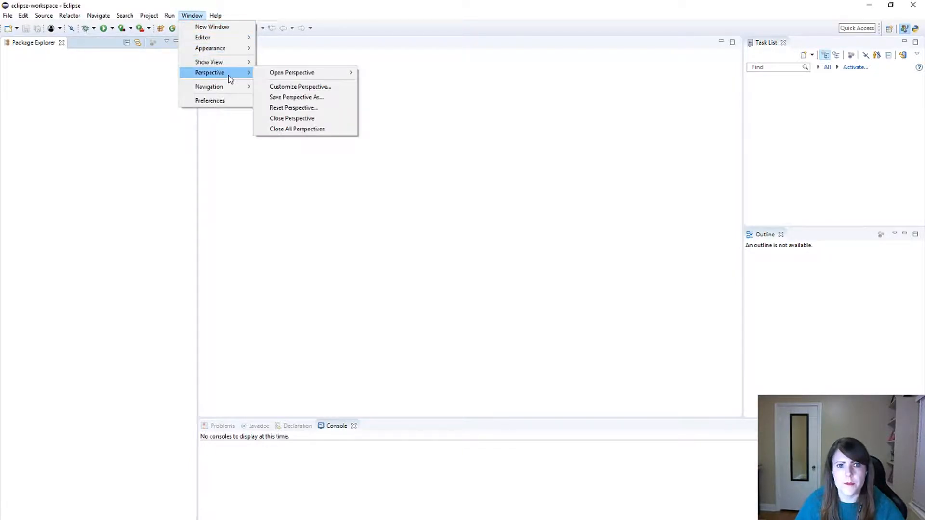
{"action": "mouse_move", "coordinate": [320, 76]}
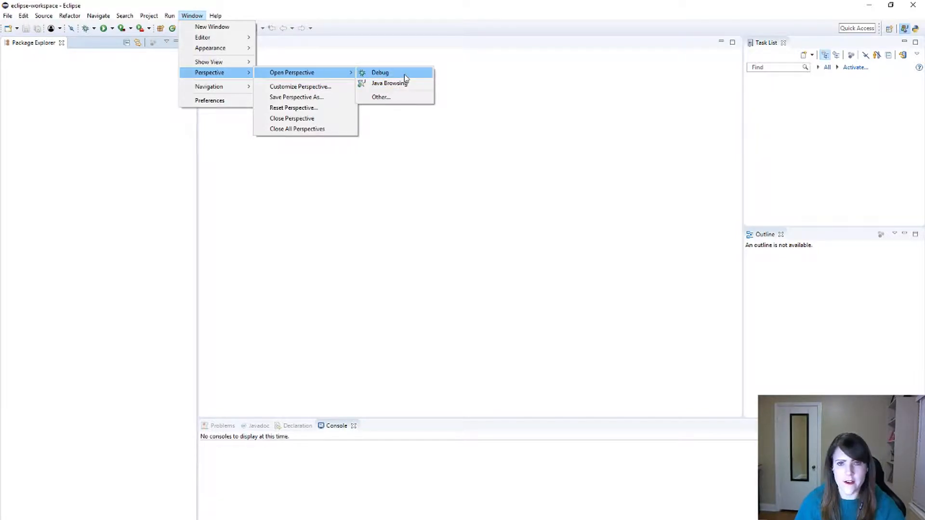
{"action": "left_click", "coordinate": [399, 99]}
{"action": "left_click", "coordinate": [406, 160]}
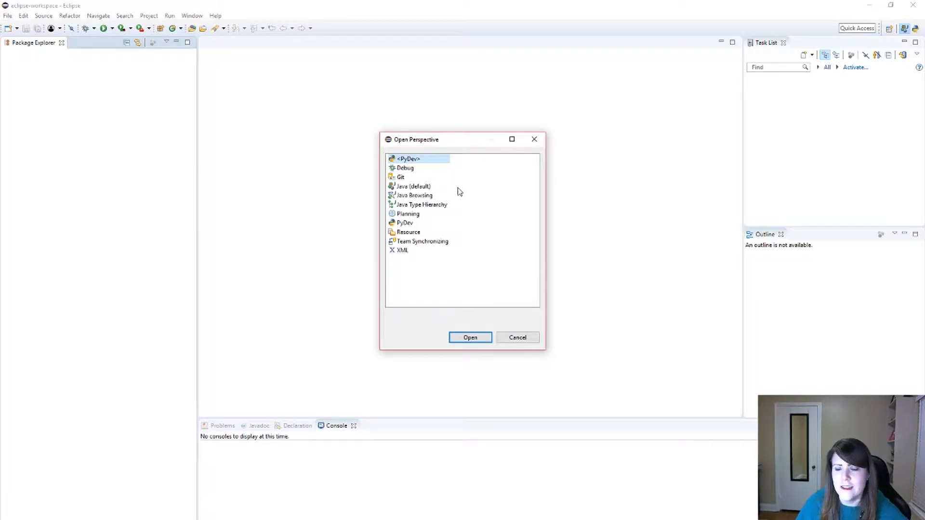
{"action": "key", "text": "Return"}
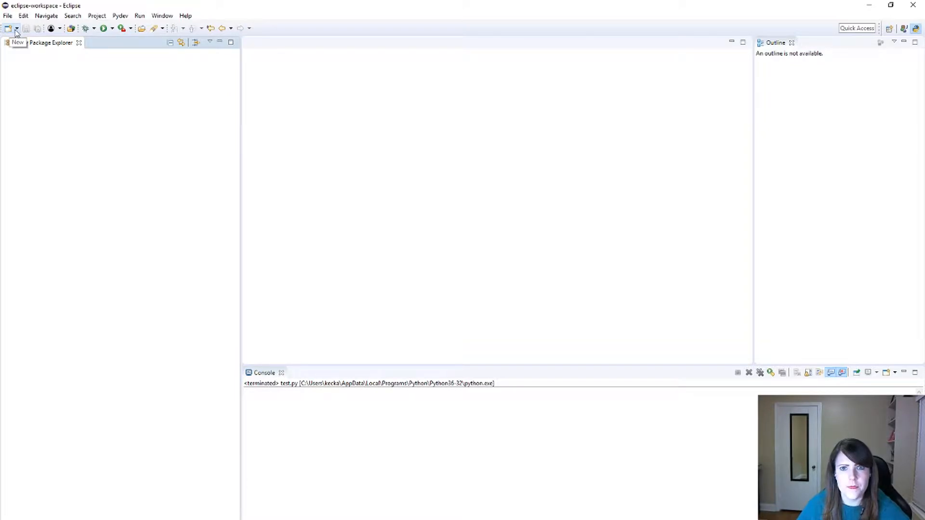
Create a new PyDev project named Testing with the default Python interpreter and project settings
{"action": "left_click", "coordinate": [17, 29]}
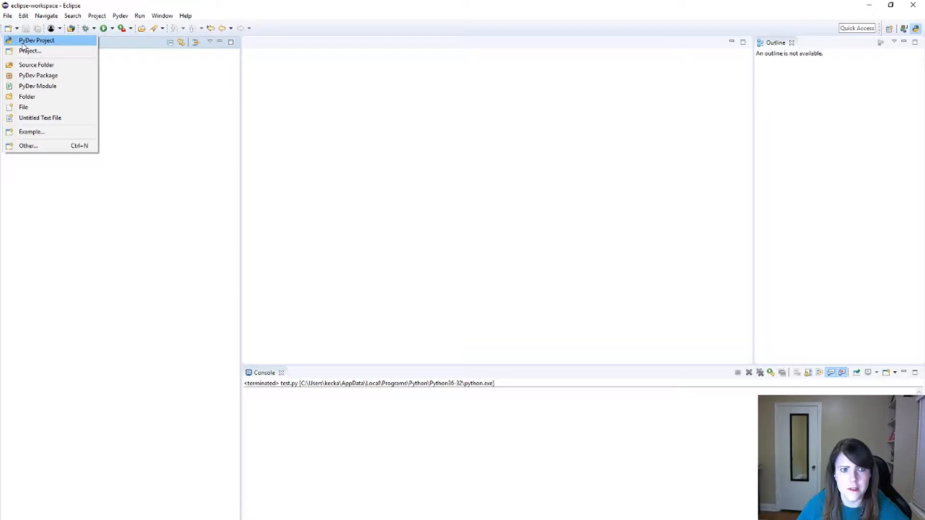
{"action": "left_click", "coordinate": [23, 43]}
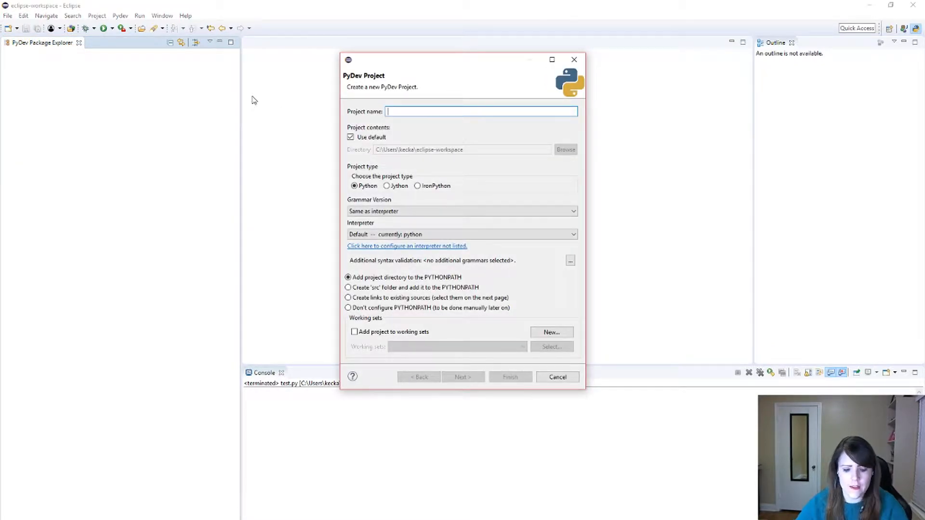
{"action": "type", "text": "Test"}
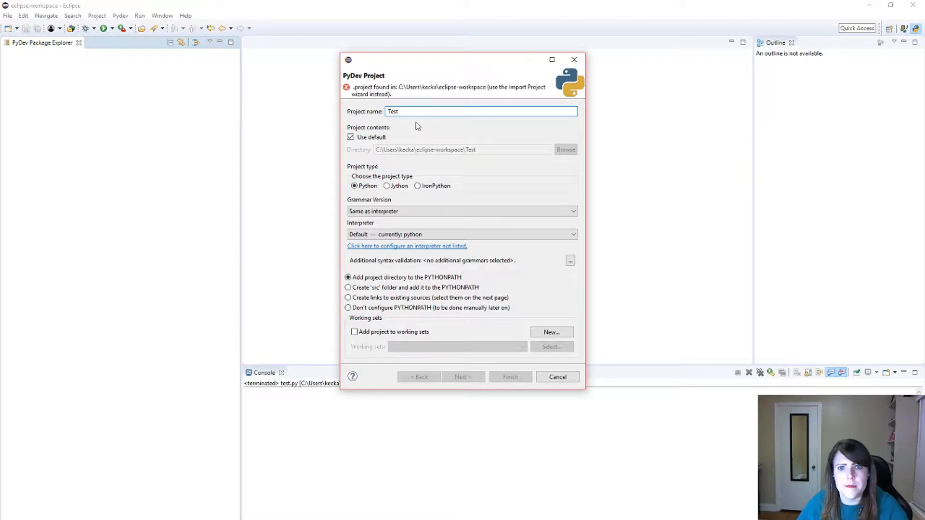
{"action": "key", "text": "BackSpace"}
{"action": "key", "text": "BackSpace"}
{"action": "key", "text": "BackSpace"}
{"action": "key", "text": "BackSpace"}
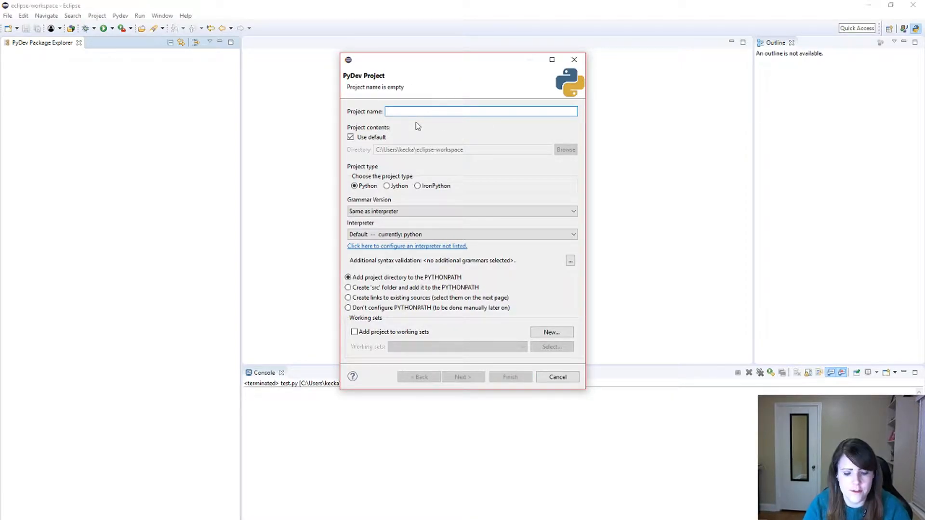
{"action": "type", "text": "Testing"}
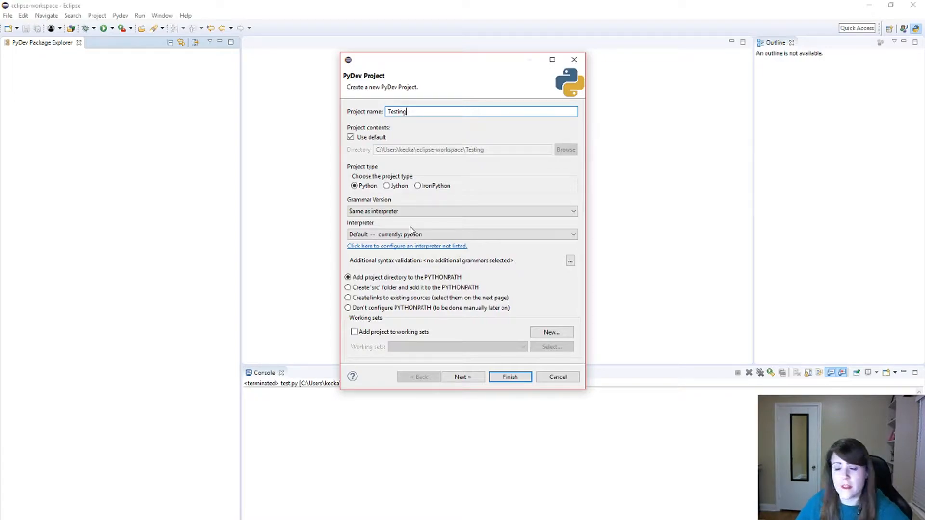
{"action": "left_click", "coordinate": [506, 380]}
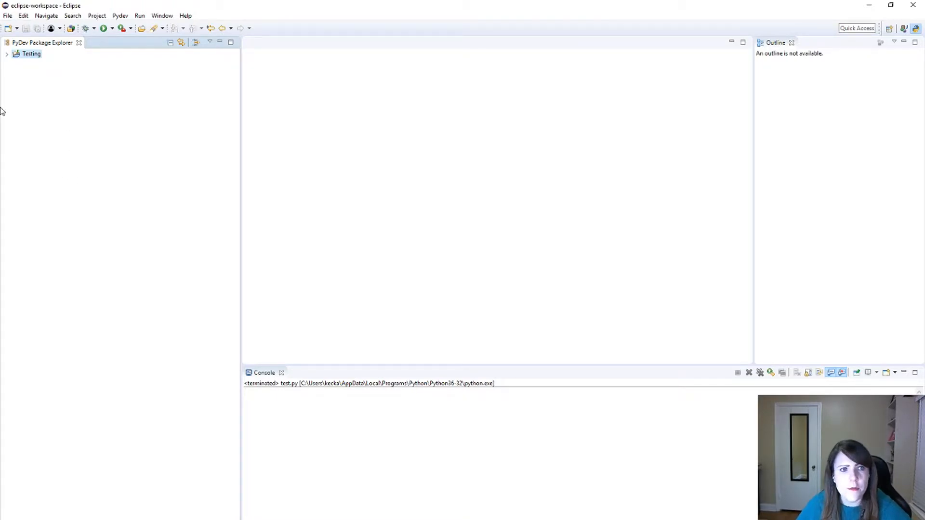
Create a new file named test.py in the Testing project
{"action": "right_click", "coordinate": [26, 55]}
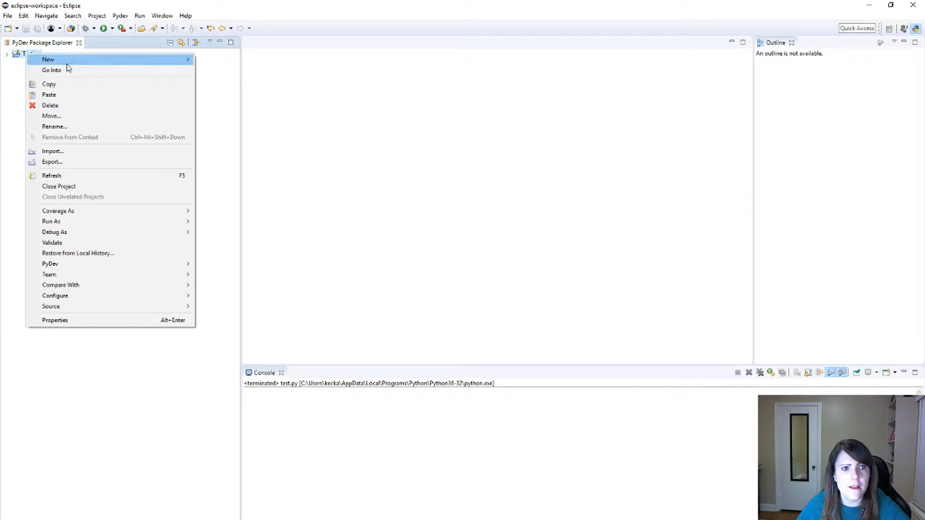
{"action": "mouse_move", "coordinate": [150, 62]}
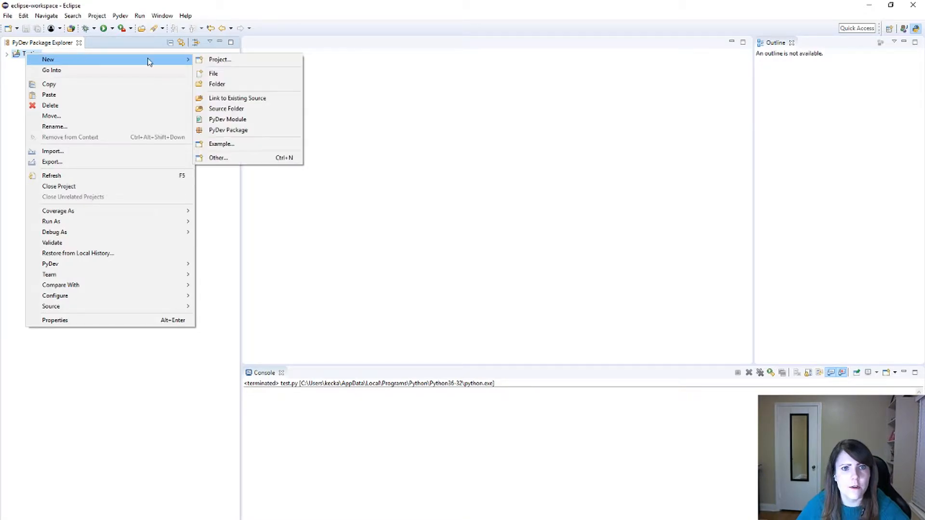
{"action": "left_click", "coordinate": [242, 74]}
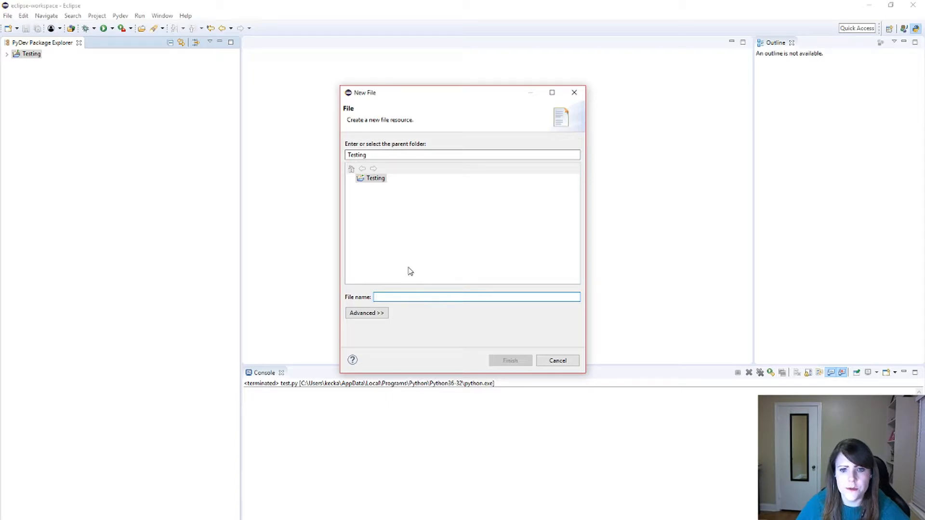
{"action": "type", "text": "test"}
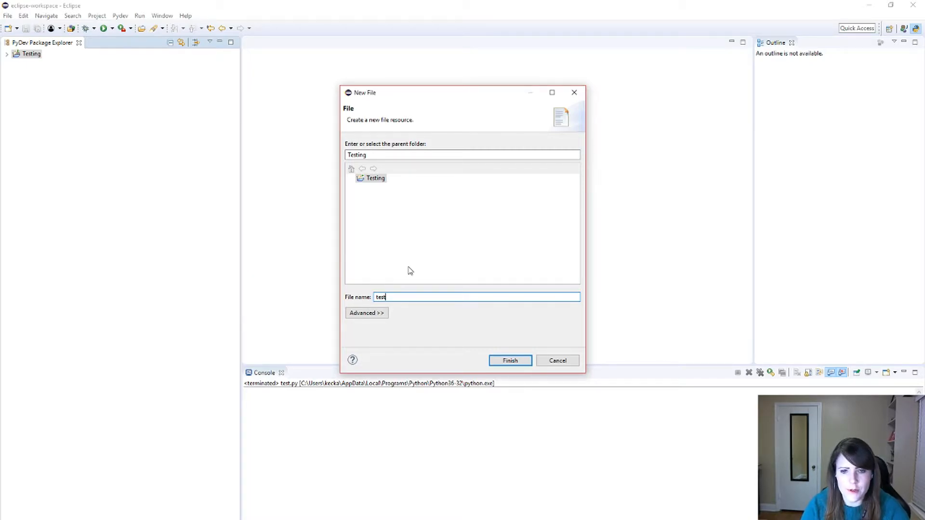
{"action": "type", "text": ".py"}
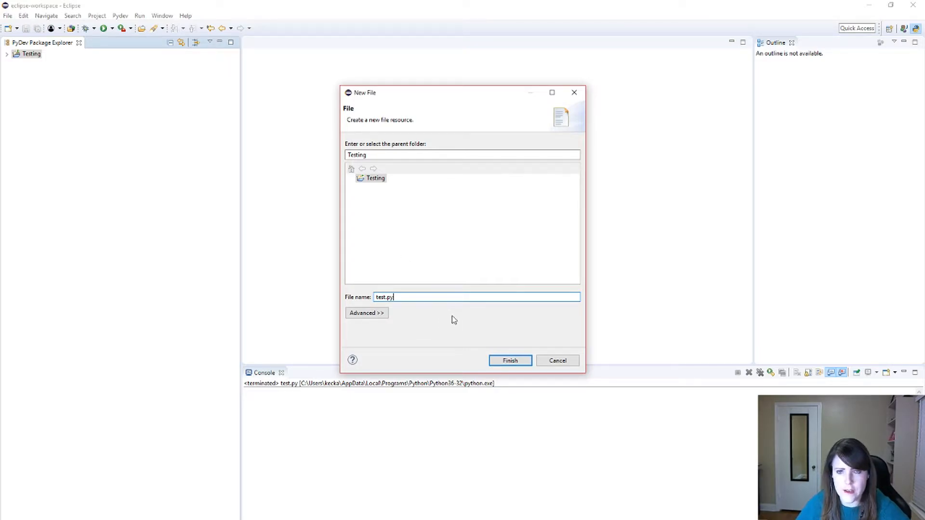
{"action": "left_click", "coordinate": [509, 360]}
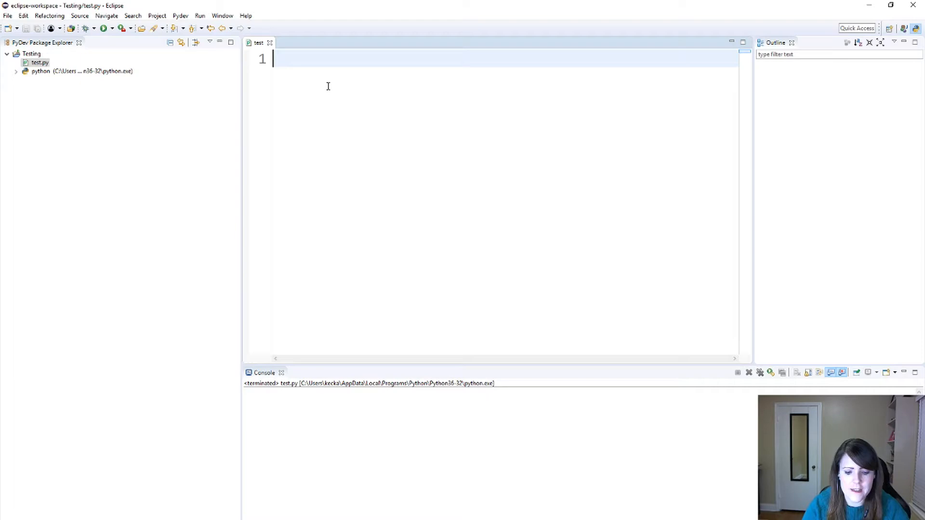
Write the statement print ("Hello") in test.py and save the file
{"action": "type", "text": "pri"}
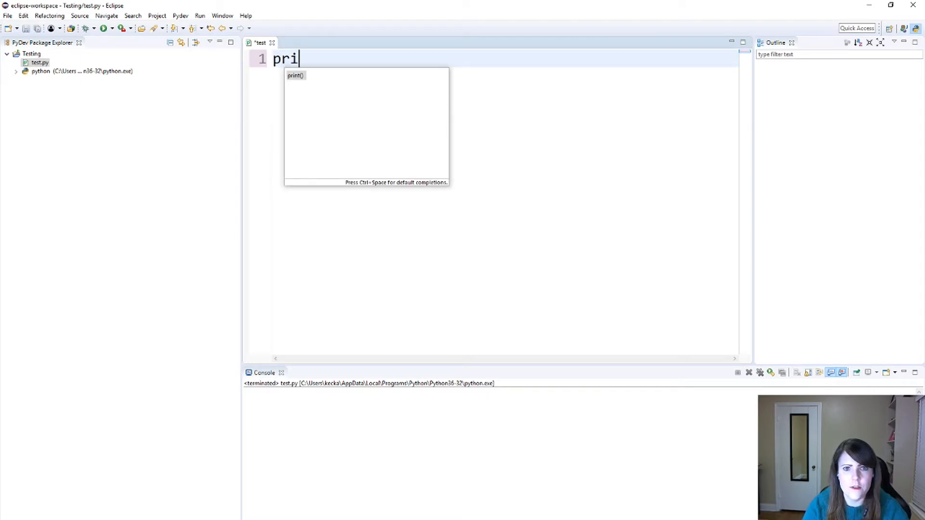
{"action": "type", "text": "nt ("}
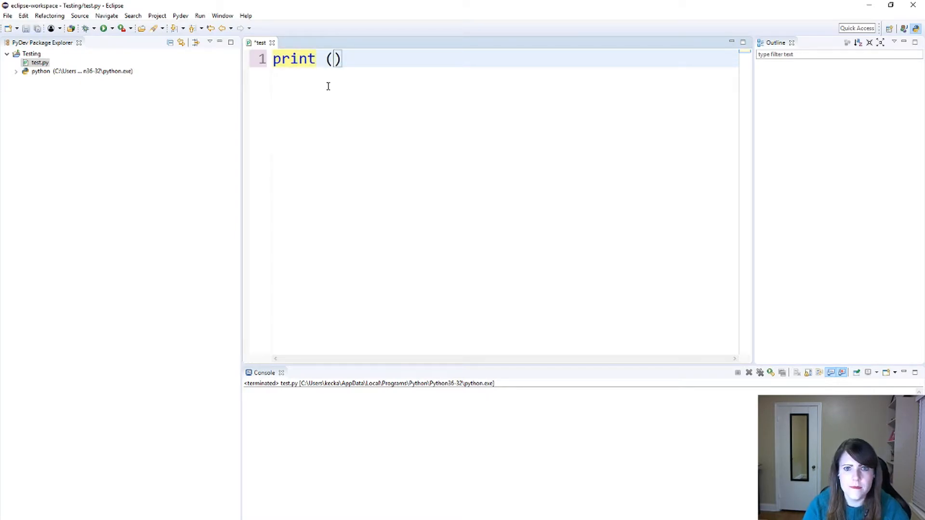
{"action": "type", "text": "\"Hello"}
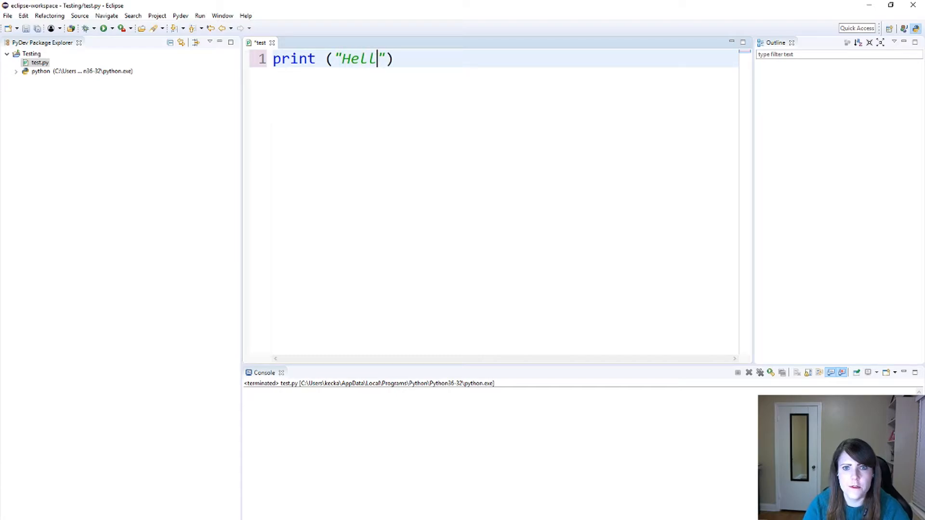
{"action": "left_click", "coordinate": [405, 86]}
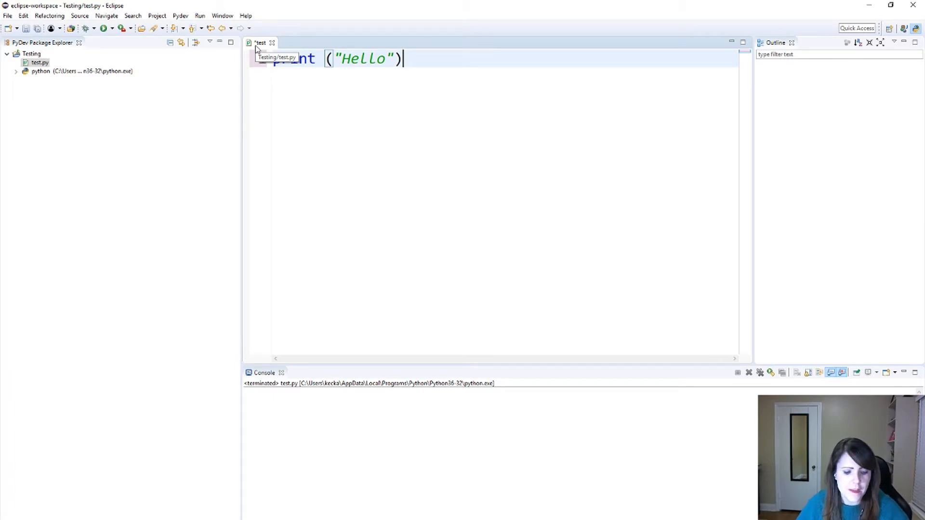
{"action": "key", "text": "ctrl+s"}
{"action": "left_click", "coordinate": [8, 16]}
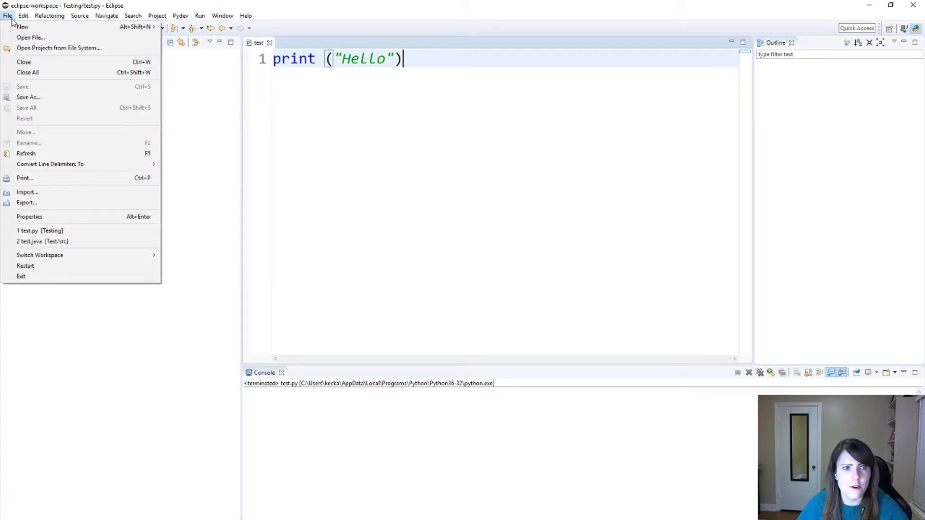
{"action": "left_click", "coordinate": [410, 132]}
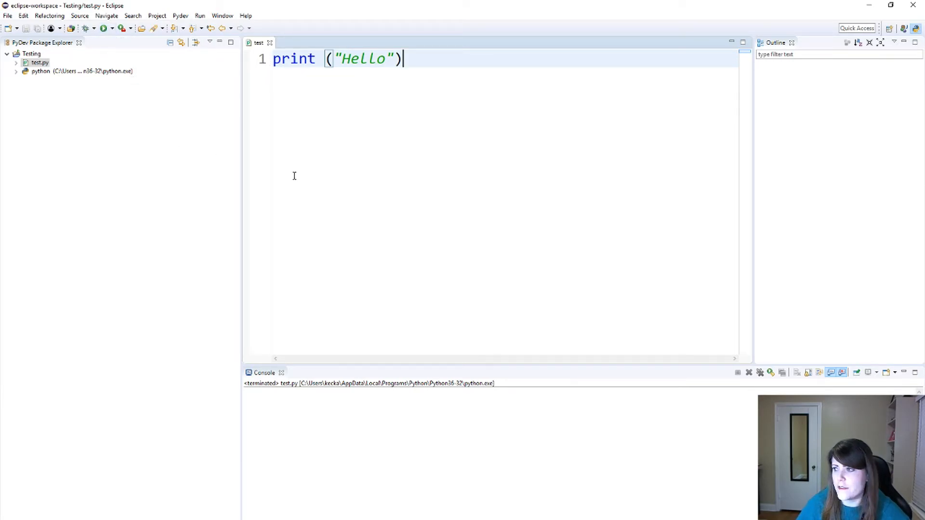
Run test.py as a Python Run and highlight its output in the console
{"action": "left_click", "coordinate": [104, 30]}
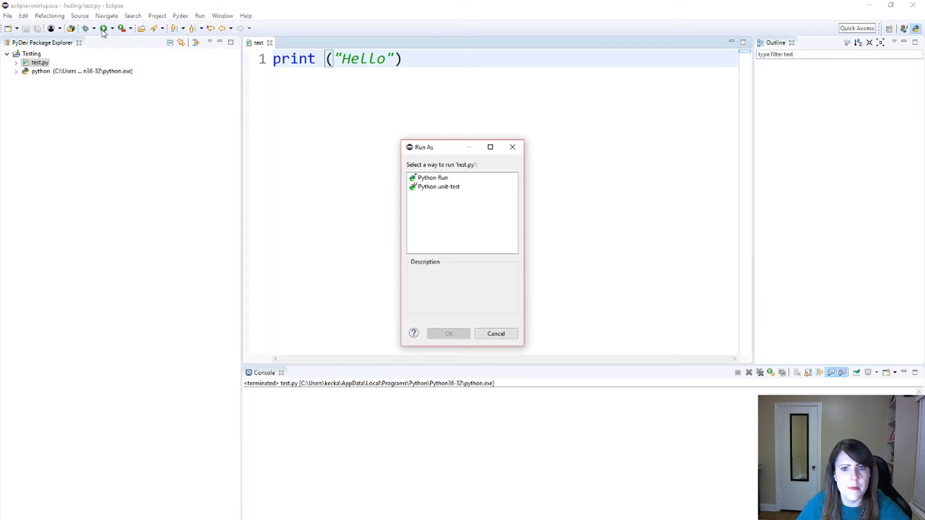
{"action": "left_click", "coordinate": [436, 178]}
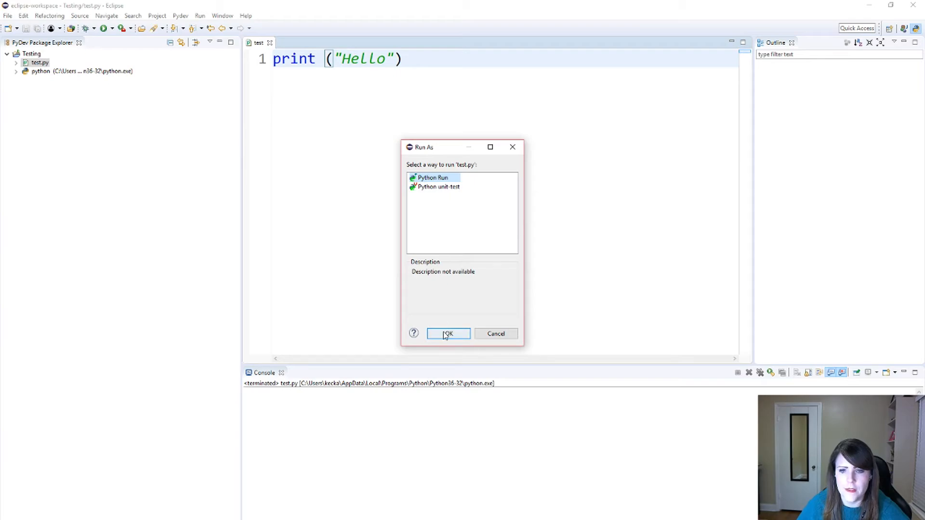
{"action": "left_click", "coordinate": [445, 334]}
{"action": "left_click_drag", "start_coordinate": [295, 398], "coordinate": [229, 394]}
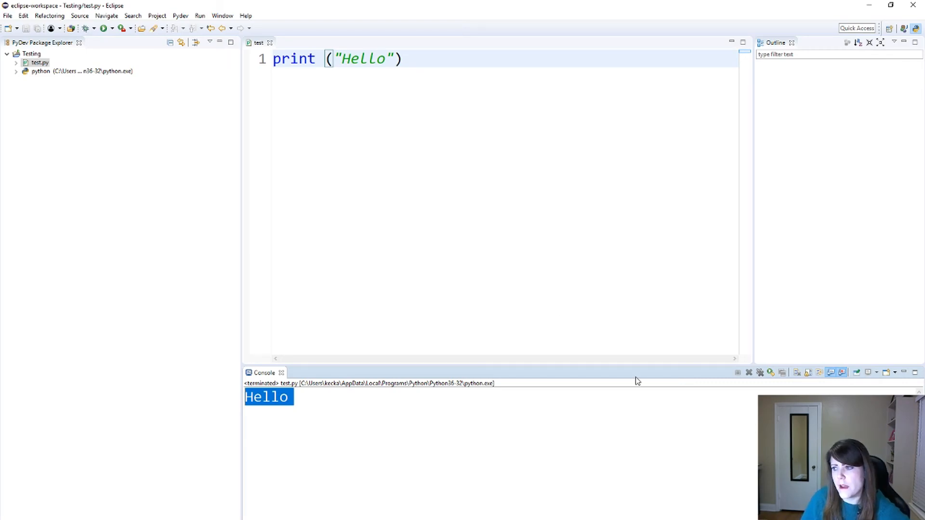
{"action": "left_click", "coordinate": [896, 515]}
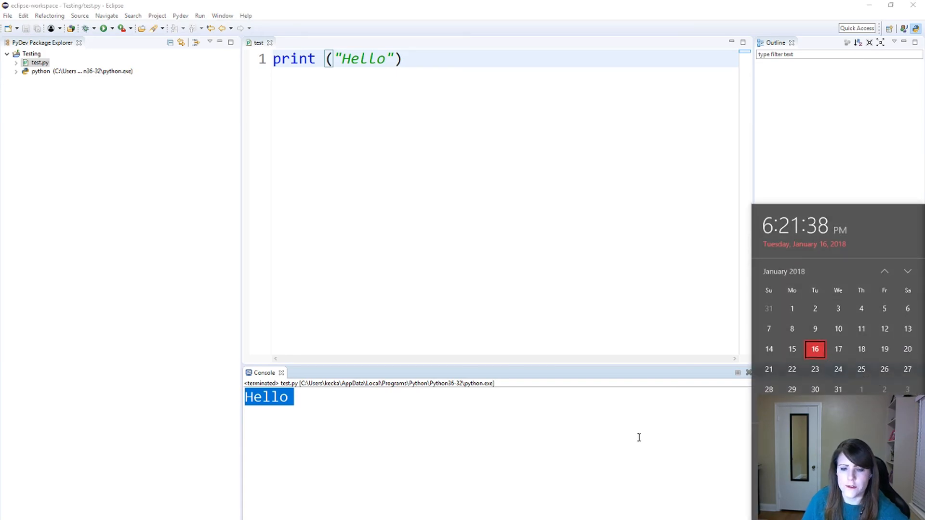
{"action": "left_click", "coordinate": [600, 474]}
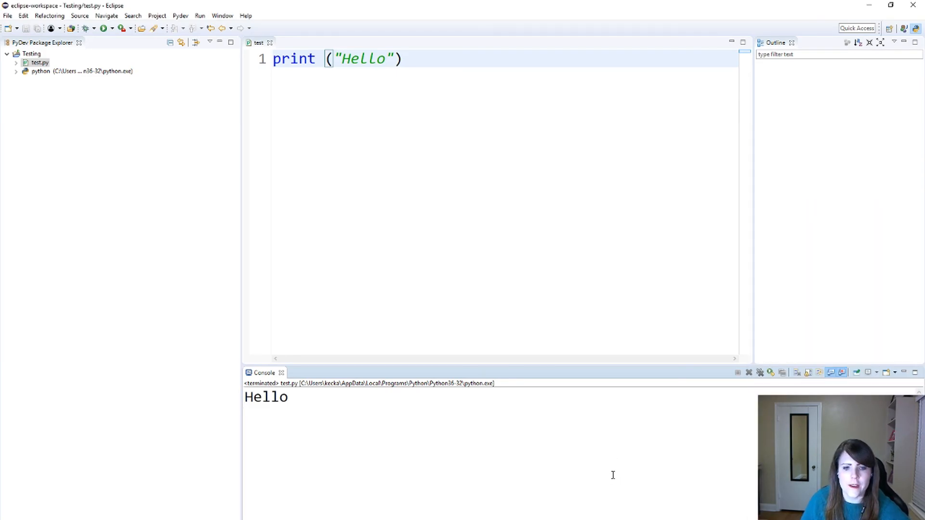